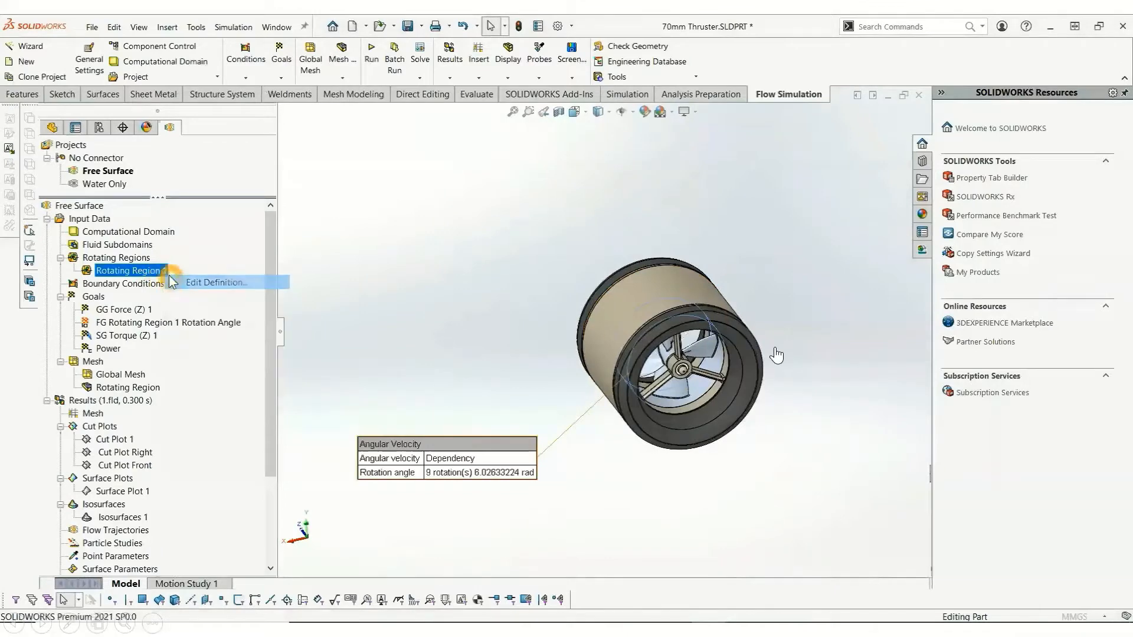
Examine the time-dependent angular velocity table of Rotating Region 1, leaving the definition as it is
click(257, 291)
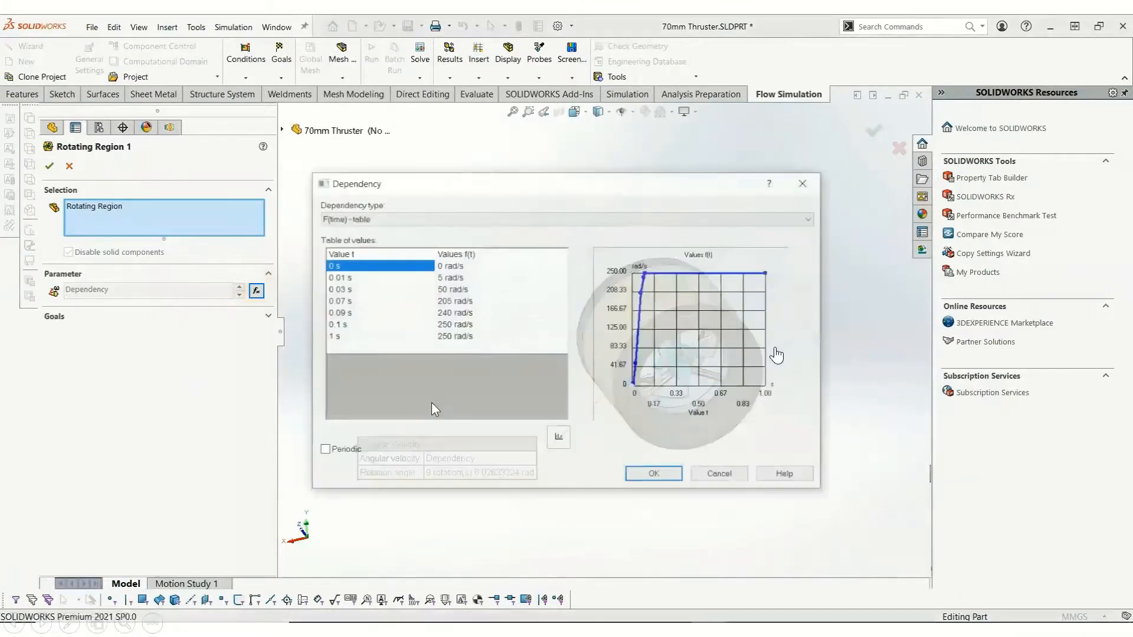
click(719, 476)
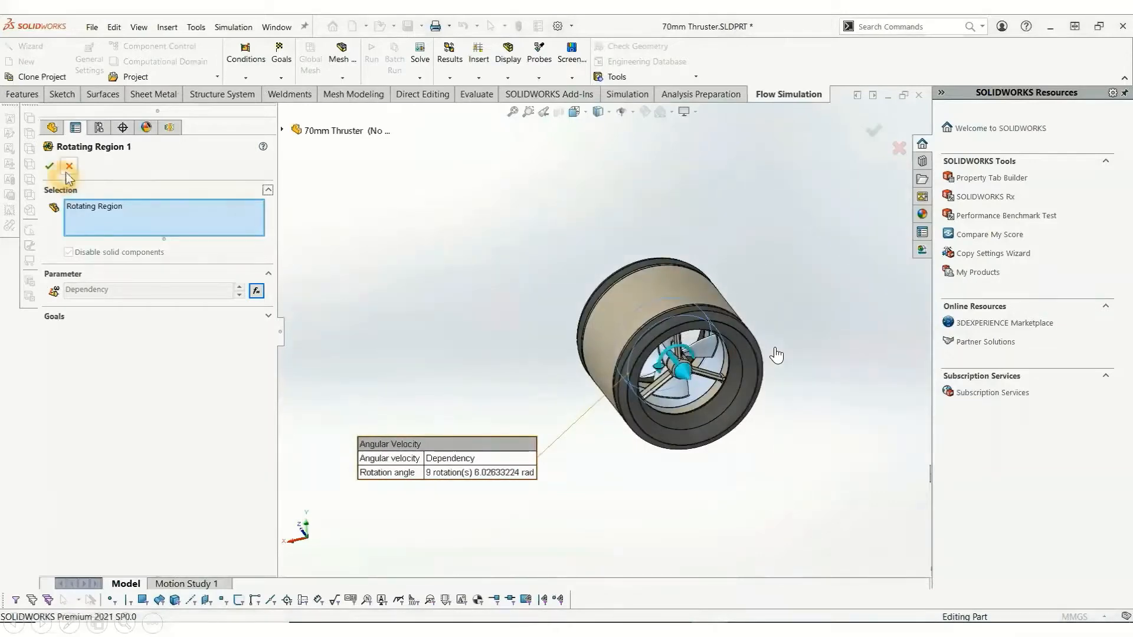
click(69, 166)
Review the Free Surface project's general settings, including the initial fluid concentration dependency under the initial and ambient conditions
right_click(83, 220)
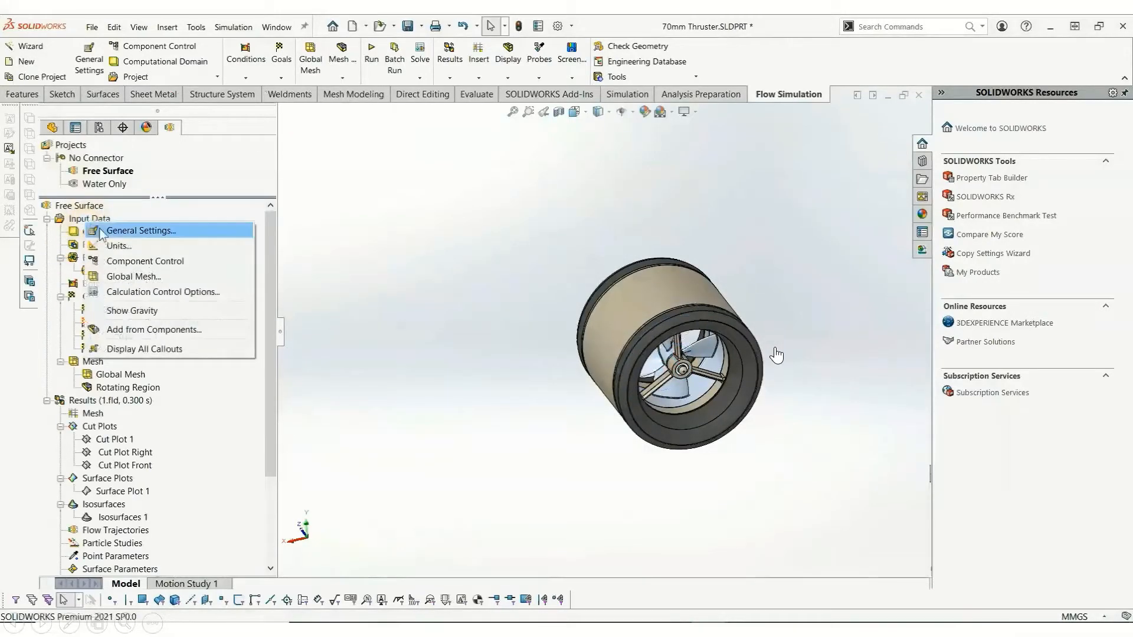
click(98, 229)
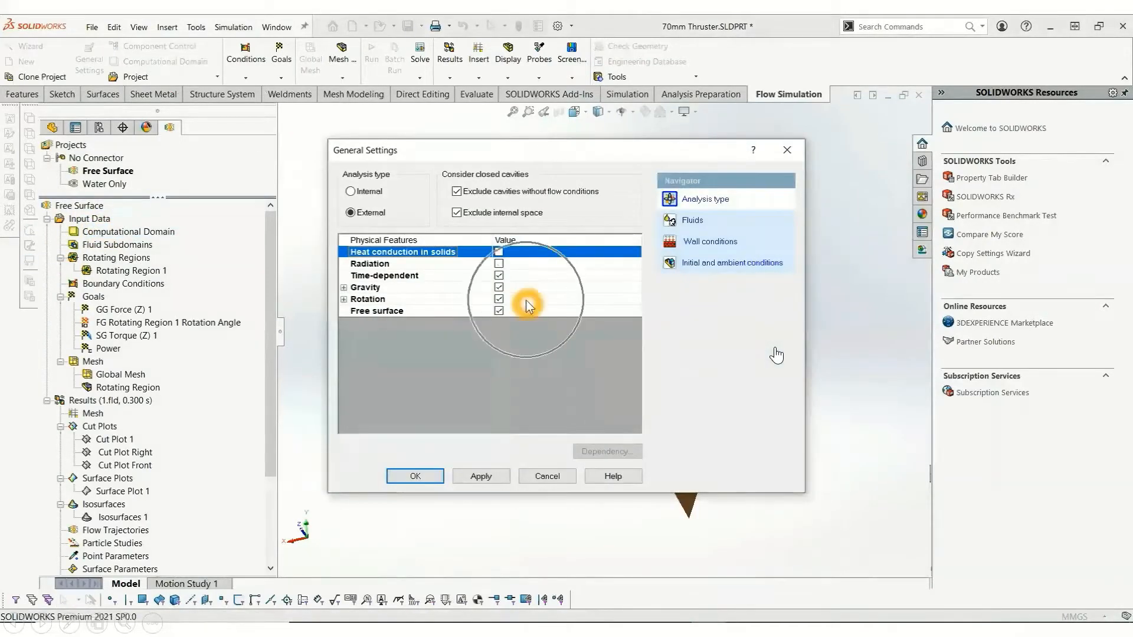
click(675, 263)
click(340, 358)
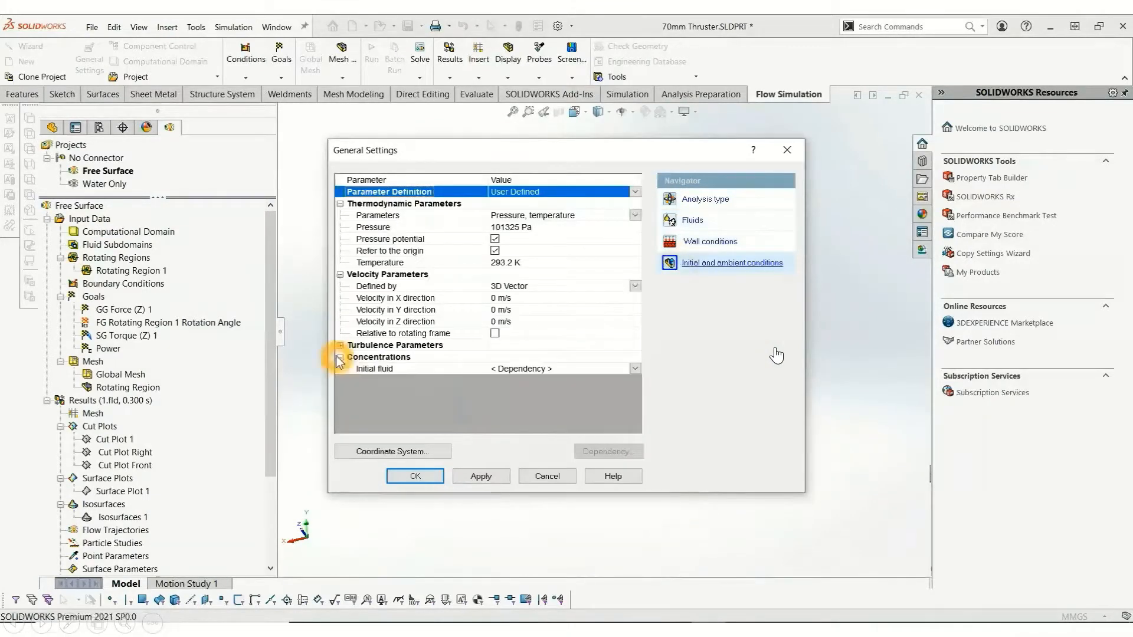
click(507, 370)
click(608, 452)
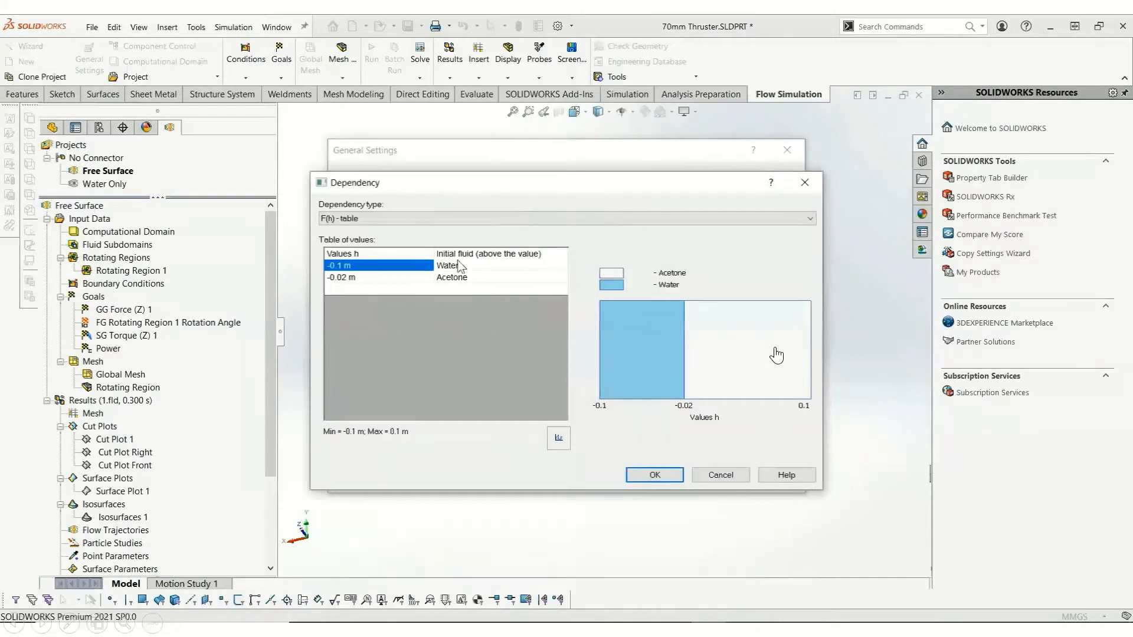
click(714, 476)
click(562, 477)
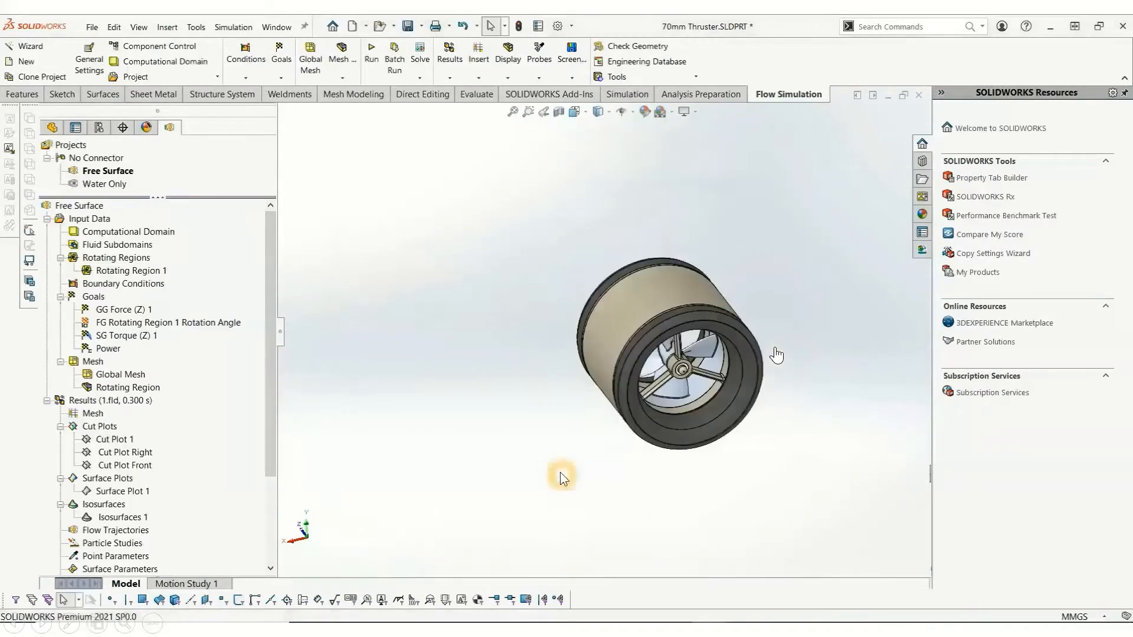
Switch the results to Transient Explorer and show Cut Plot 1 through the thruster
right_click(112, 401)
click(145, 458)
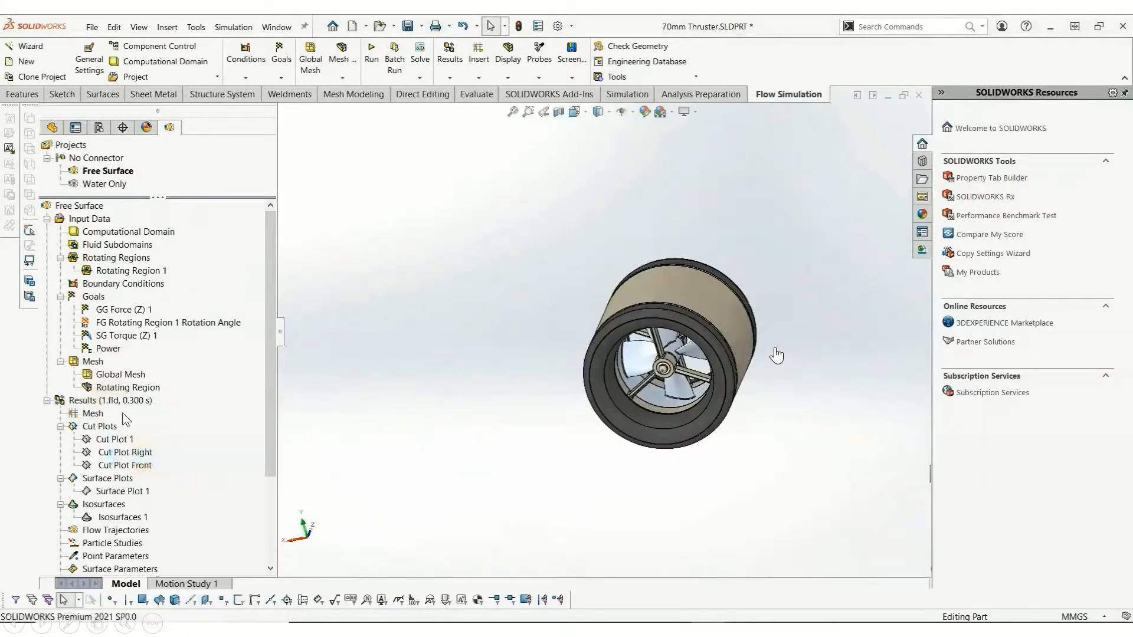
right_click(121, 427)
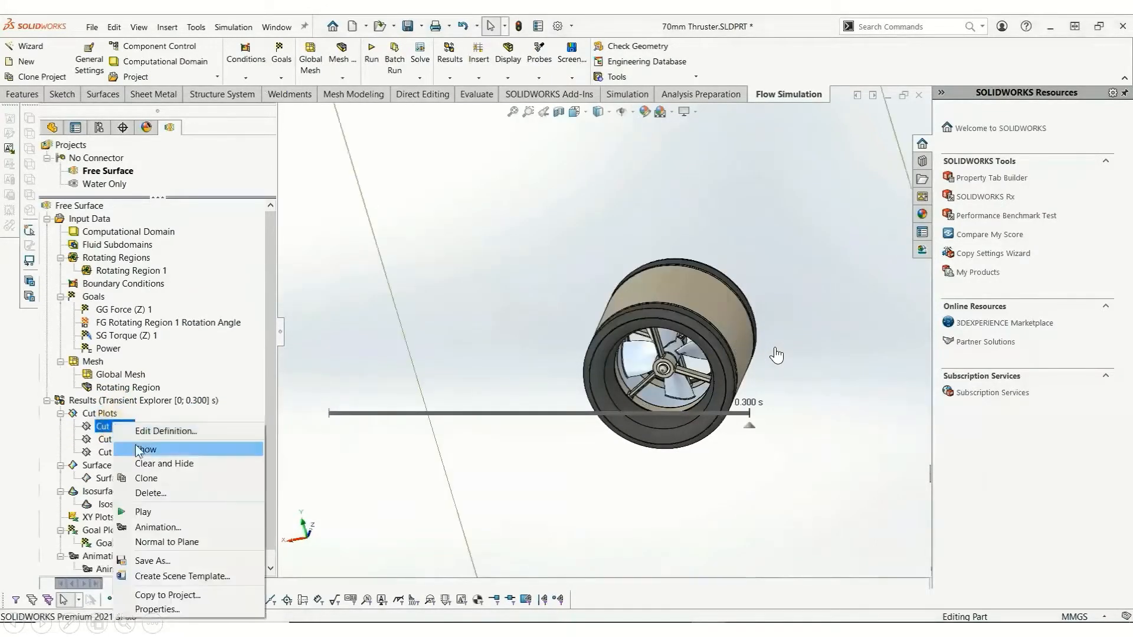
click(177, 449)
middle_drag(560, 326, 608, 324)
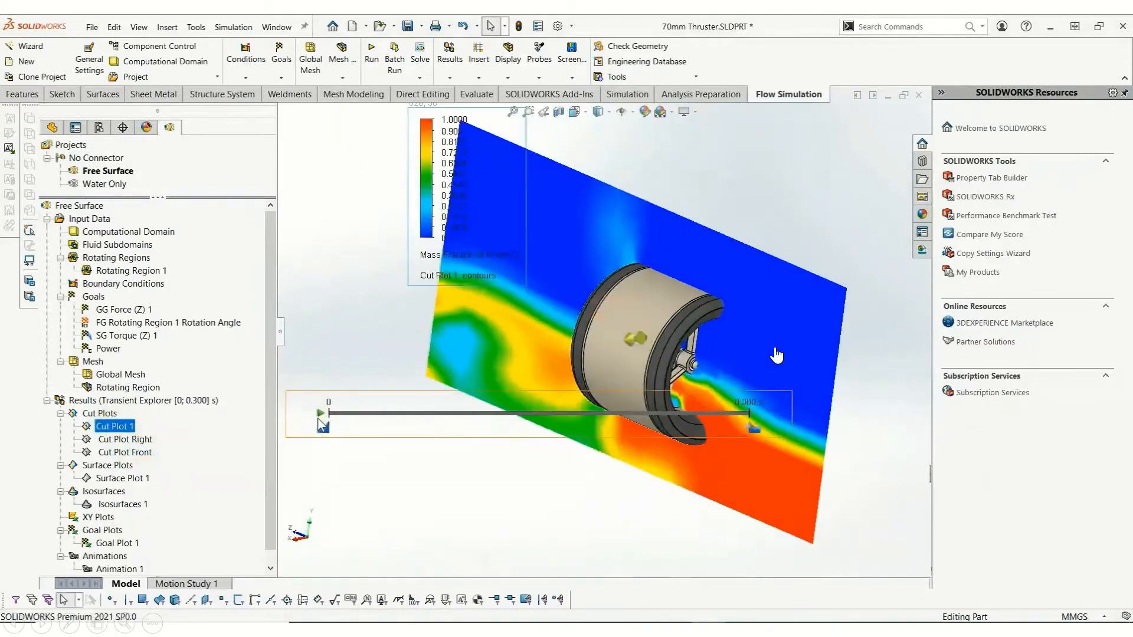
Play Cut Plot 1 over the transient time range, inspect it from the side, and leave Transient Explorer
click(320, 413)
middle_drag(511, 373, 540, 371)
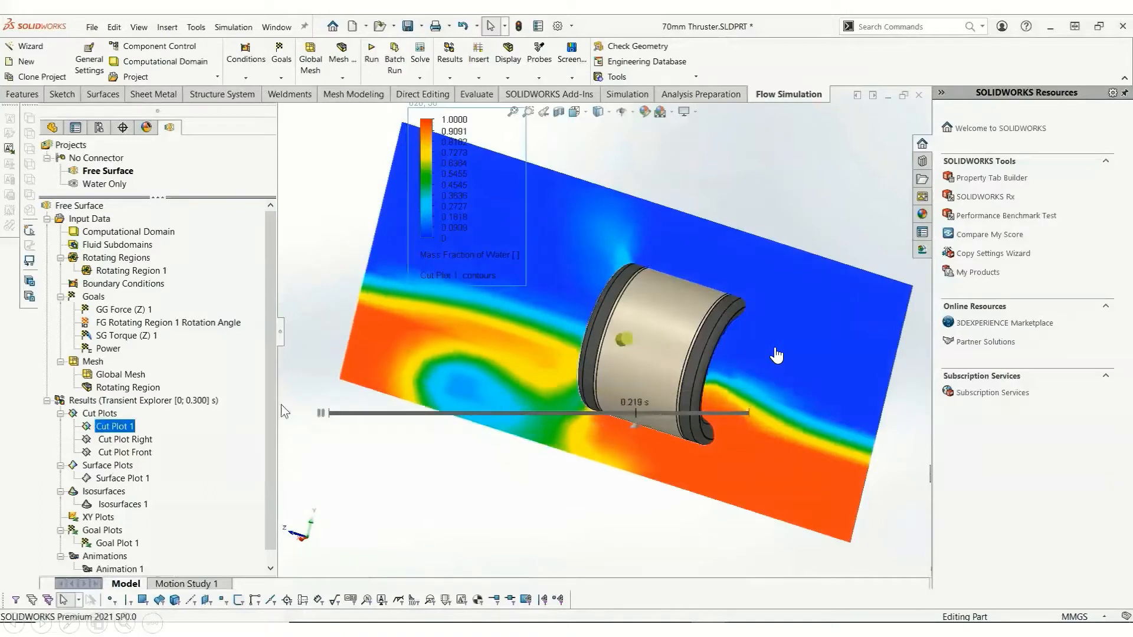
right_click(167, 406)
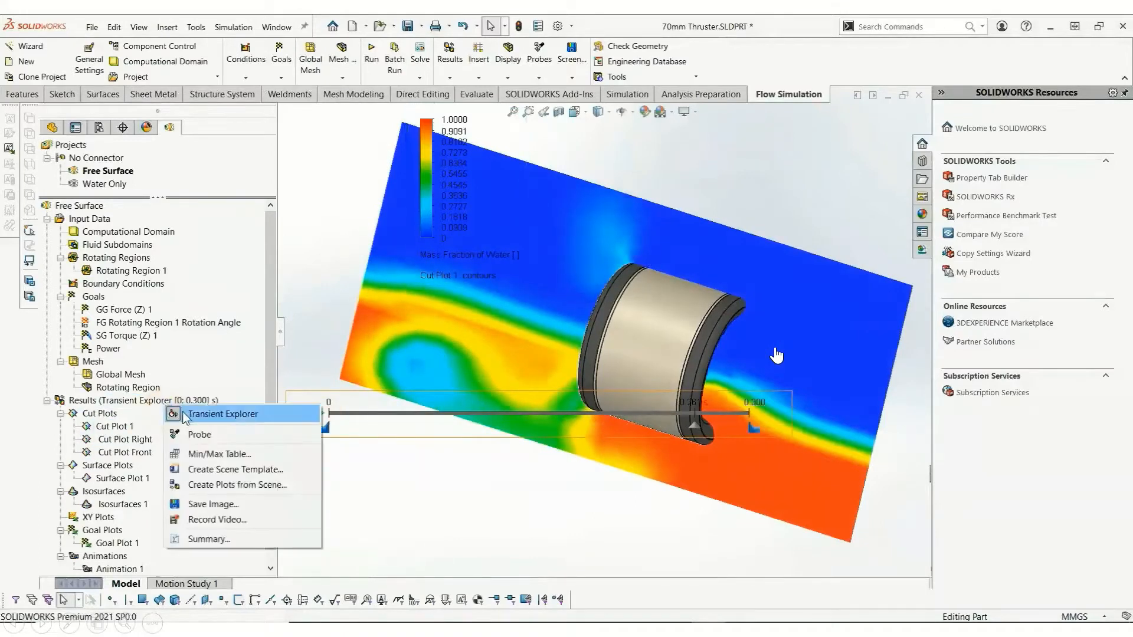
click(186, 415)
Display Goal Plot 1 as history charts of torque and power over physical time, enlarged for reading
scroll(263, 440, down, 2)
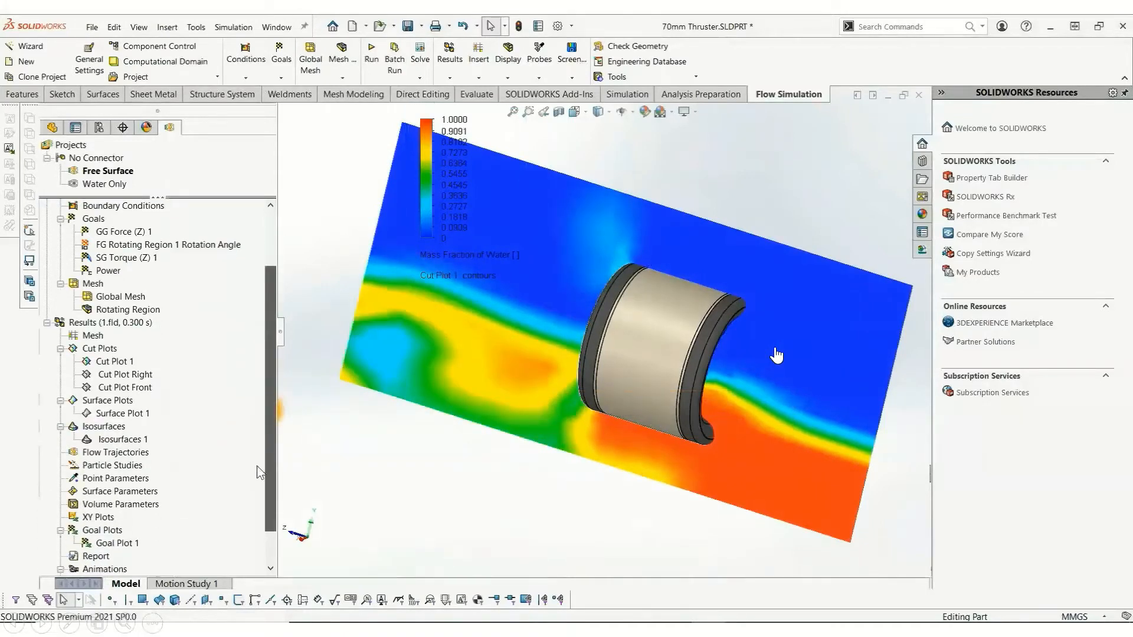
scroll(260, 472, down, 1)
right_click(125, 504)
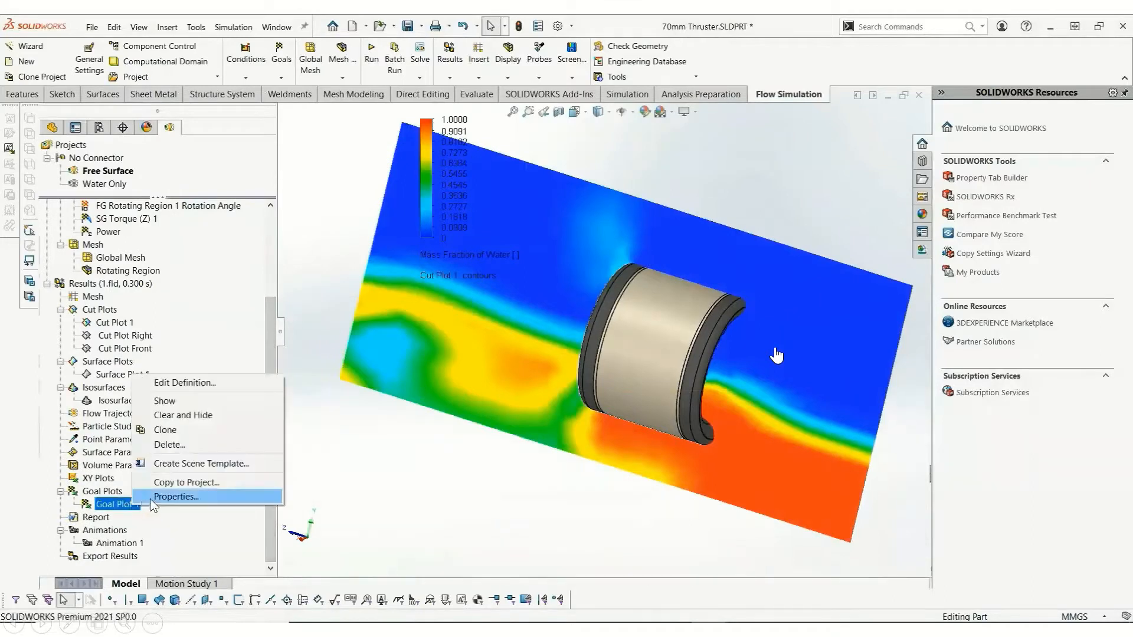
click(177, 389)
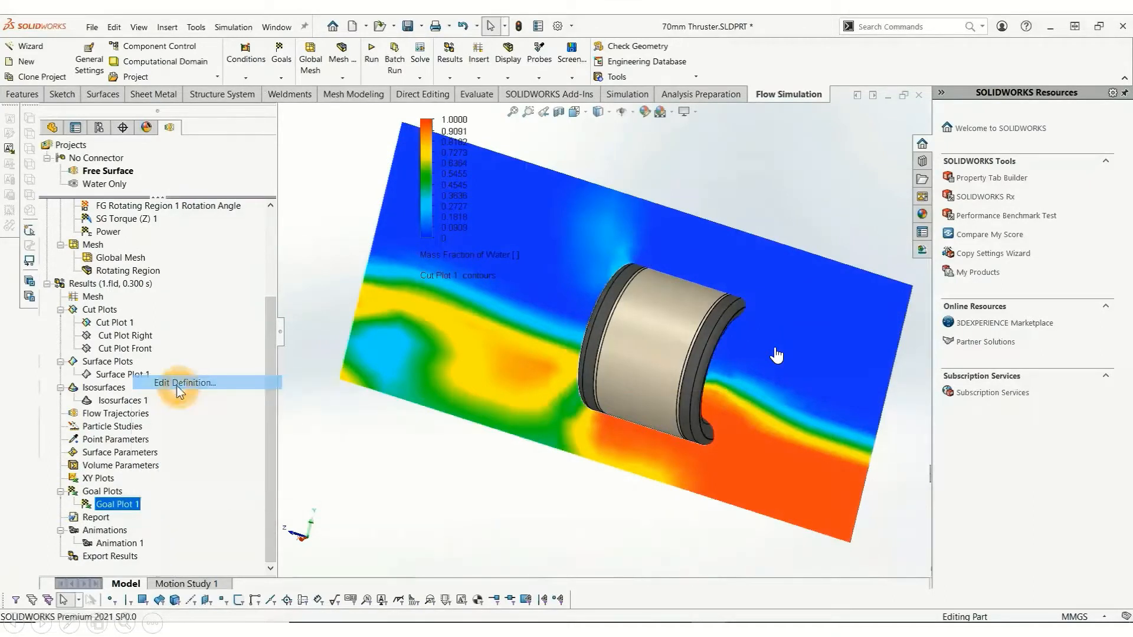
click(154, 498)
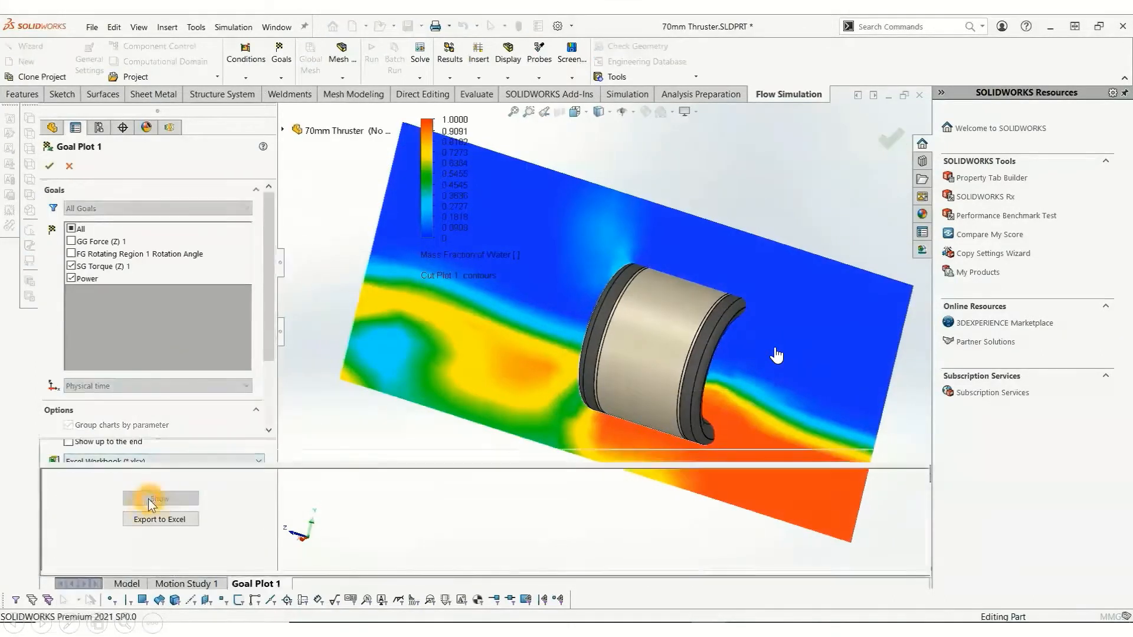
click(100, 459)
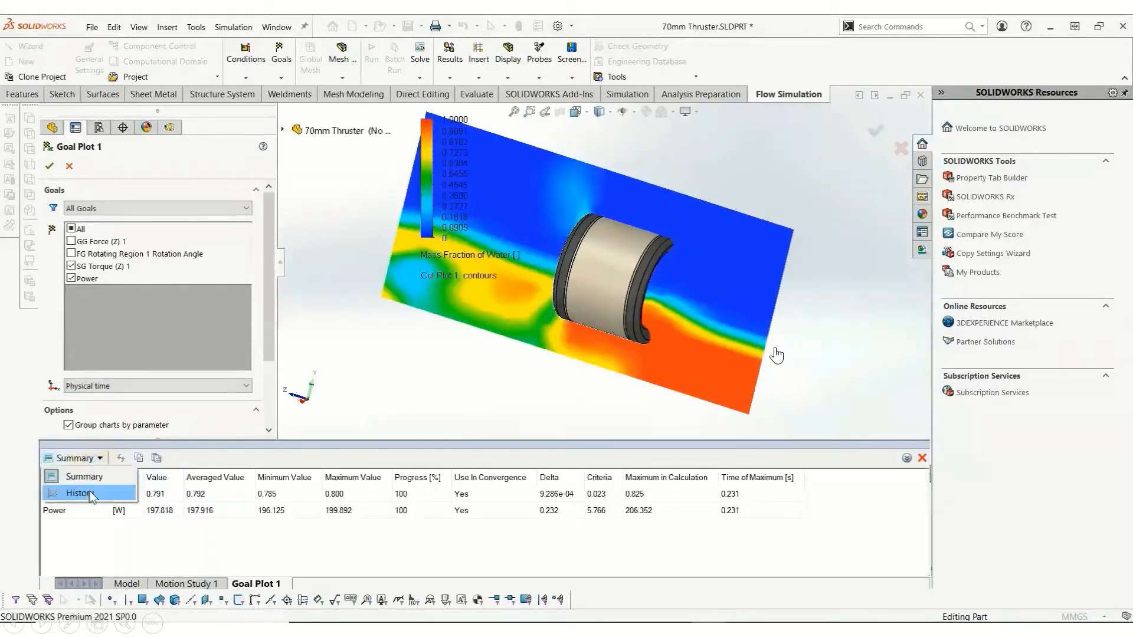
click(90, 490)
drag(298, 440, 299, 320)
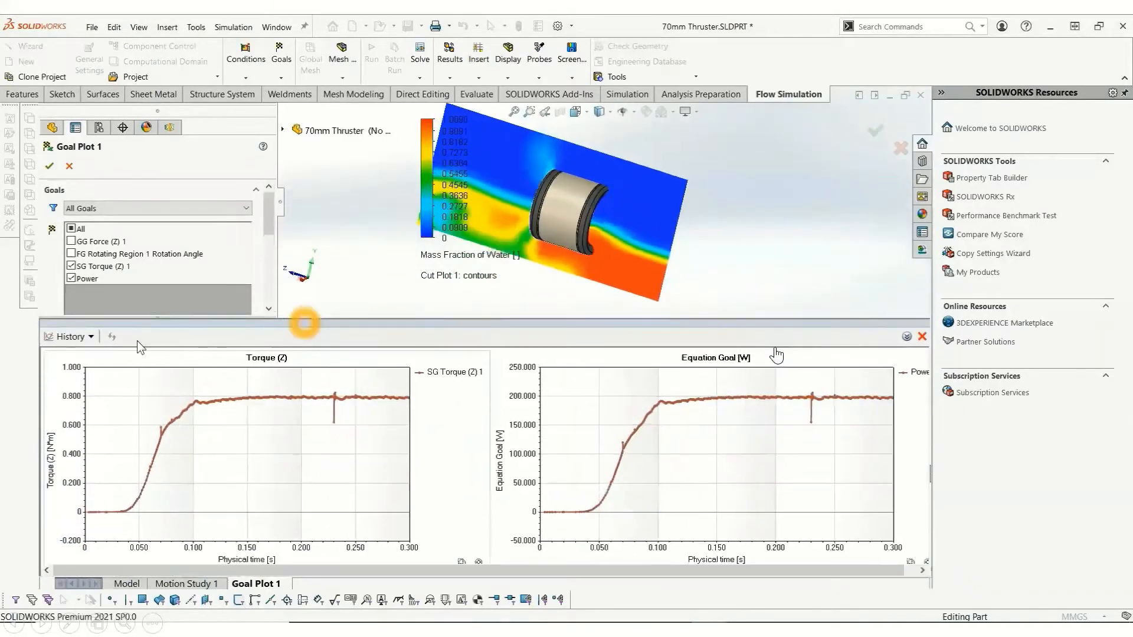
Review the Goal Plot 1 summary table for torque and power, and close the goal plot
click(69, 338)
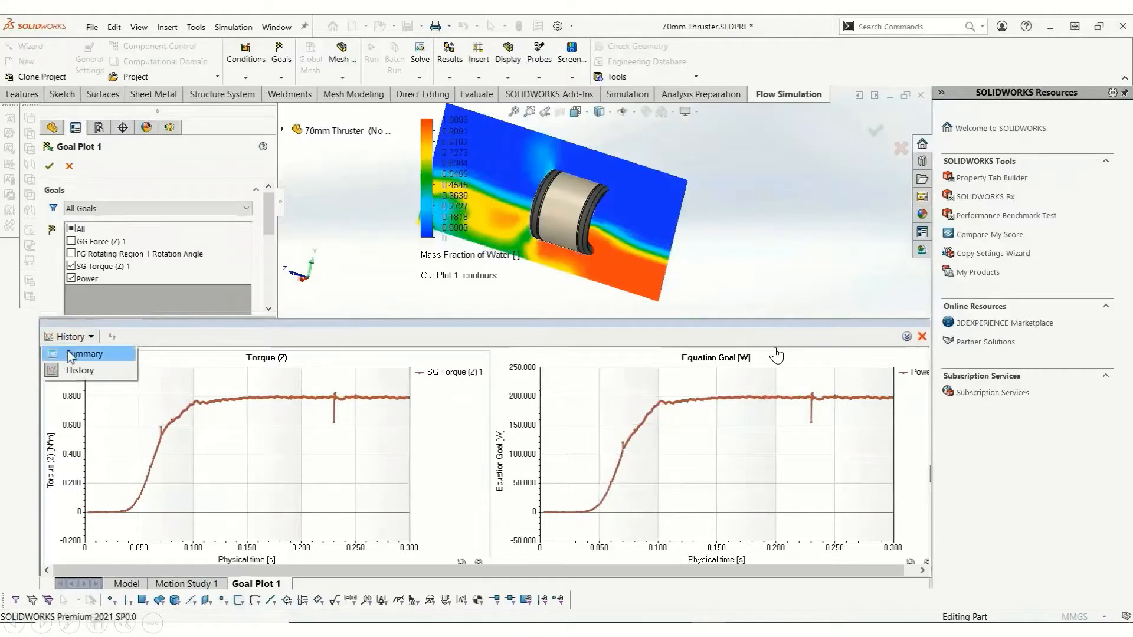
click(82, 354)
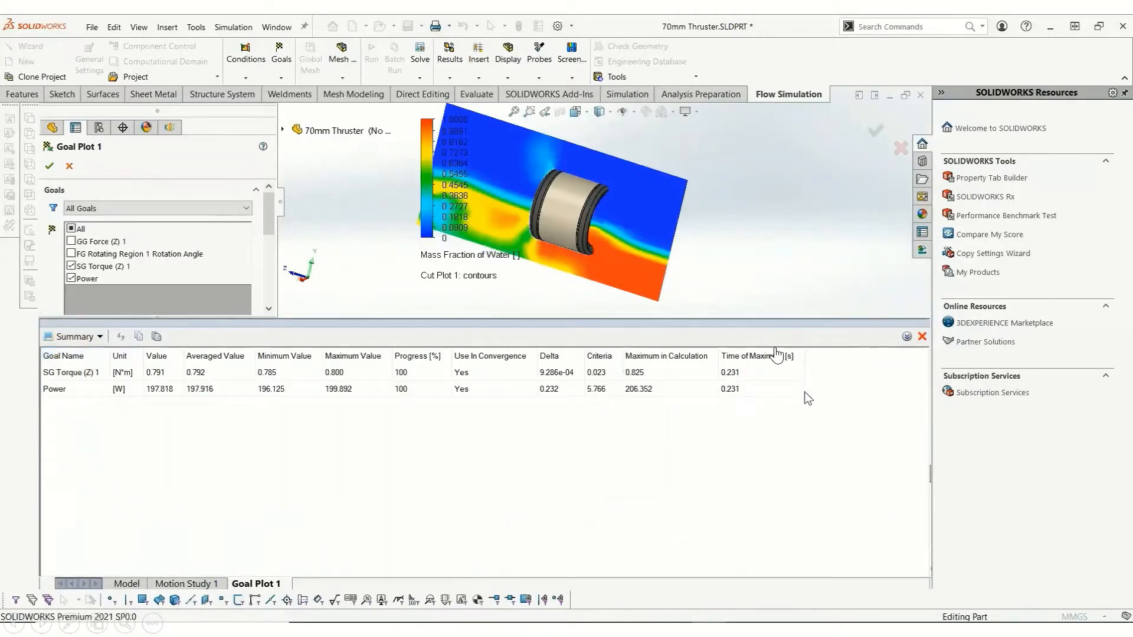
click(817, 441)
click(817, 383)
click(923, 339)
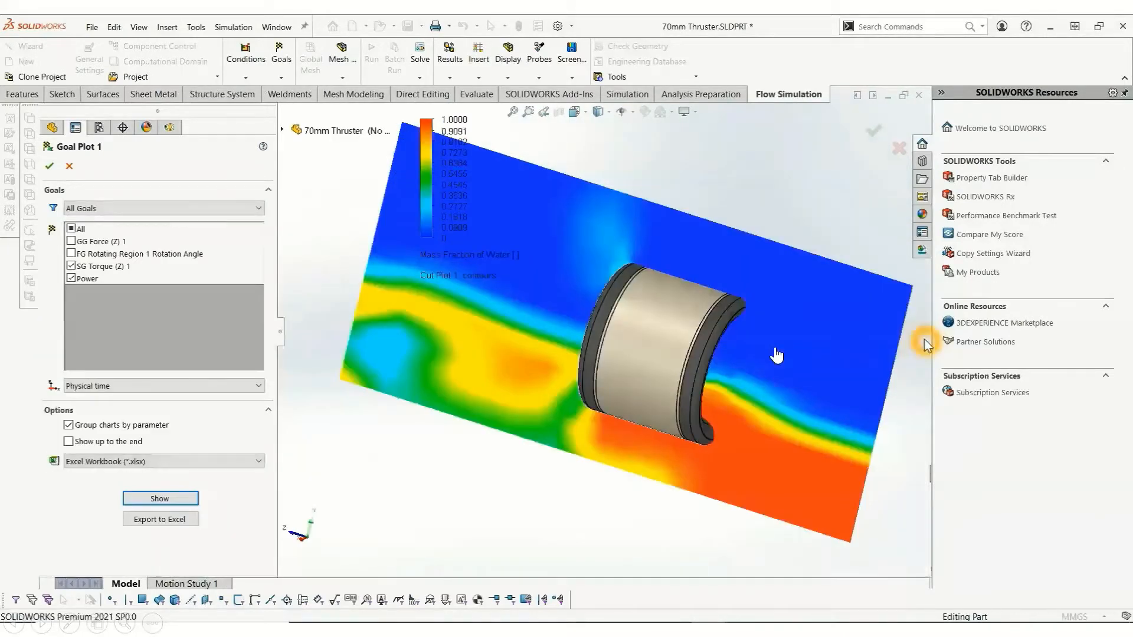
click(69, 167)
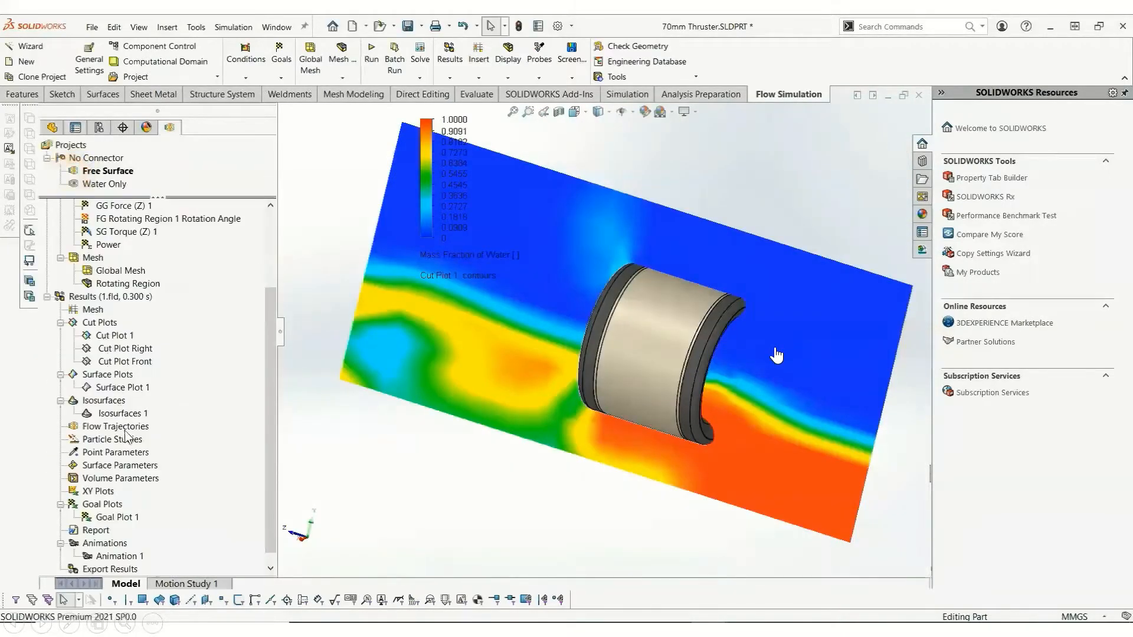
Create plots from the 2021 WEBINAR scene in both the Free Surface and Water Only projects
middle_drag(393, 398, 362, 432)
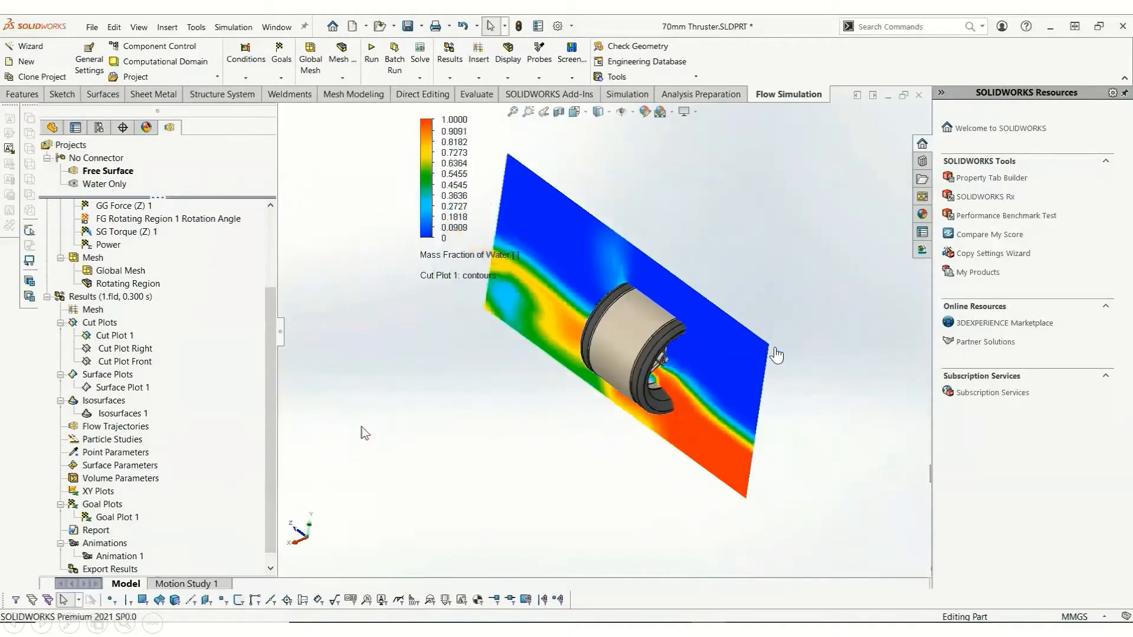
right_click(116, 298)
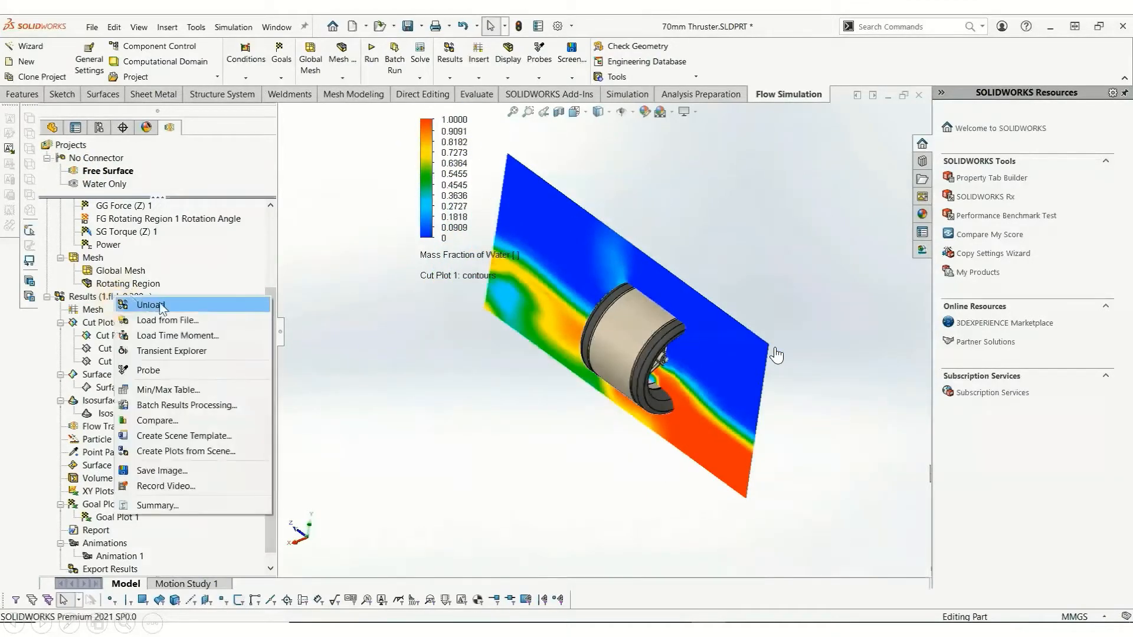
click(228, 452)
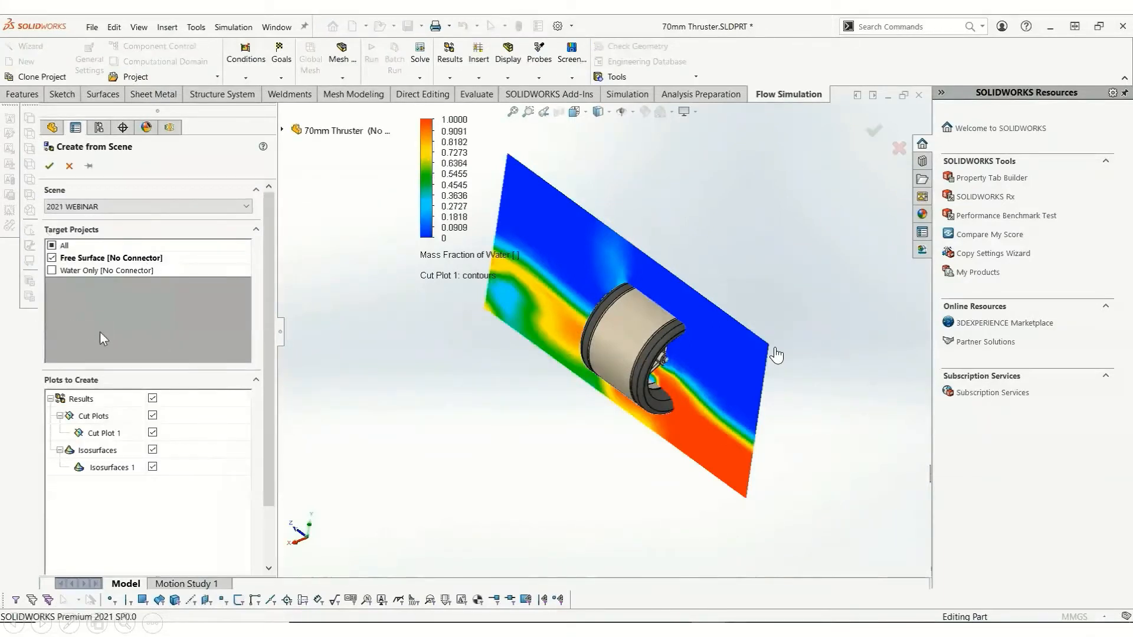
click(52, 271)
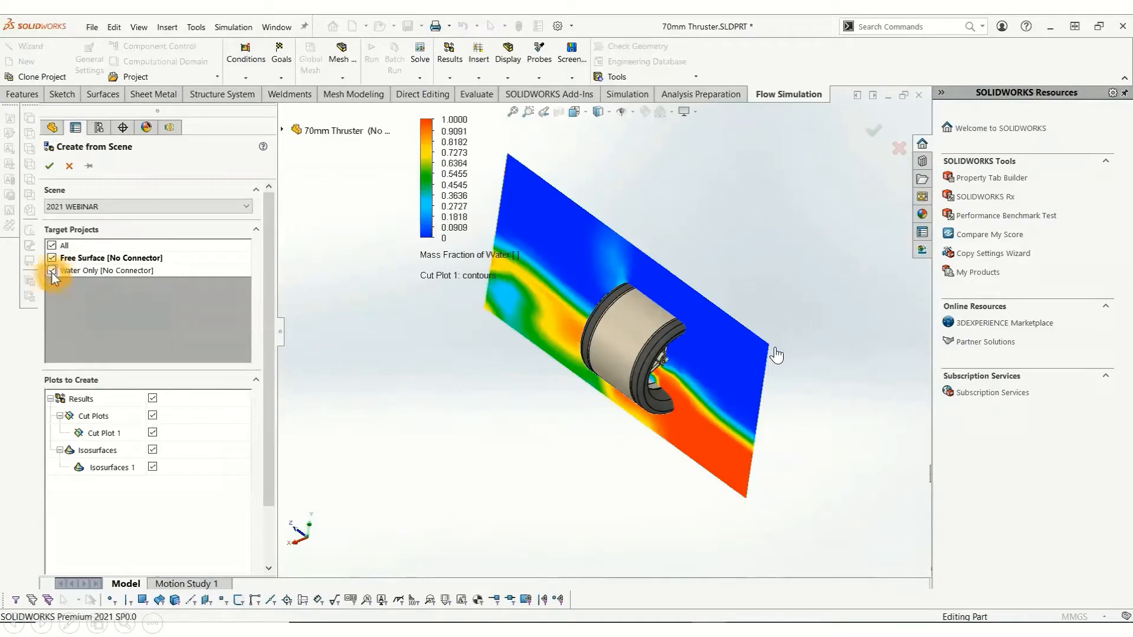
click(54, 167)
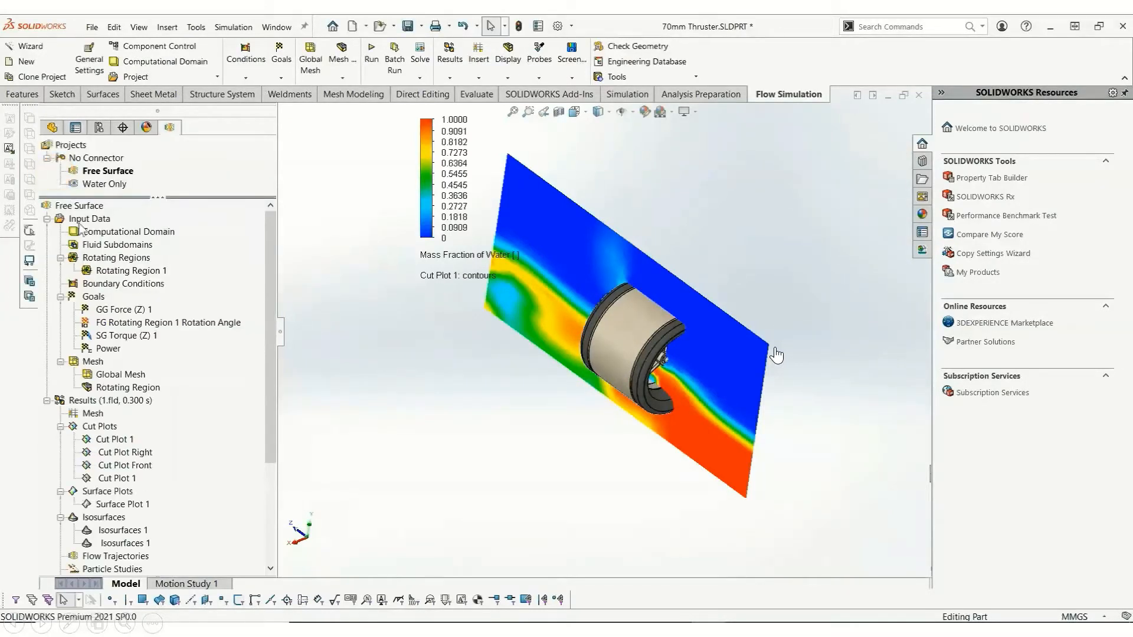
Show Cut Plot Right and Cut Plot Front together on the thruster model
click(135, 453)
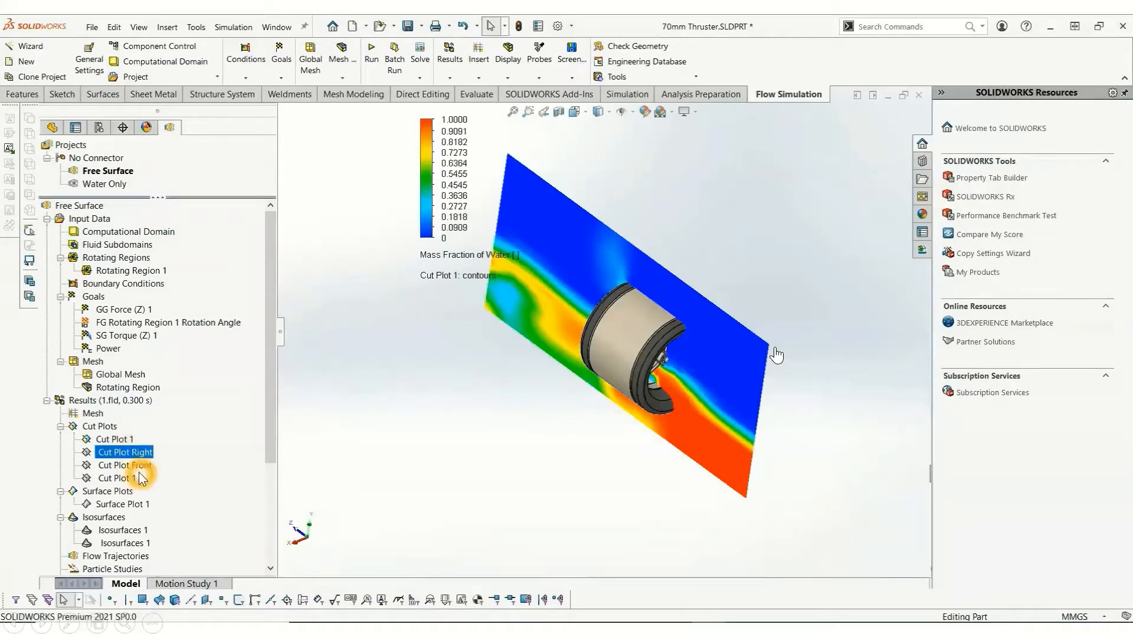
ctrl+click(140, 466)
right_click(140, 467)
click(165, 464)
Create a scene template named Scene 4 from the currently displayed result plots
right_click(117, 406)
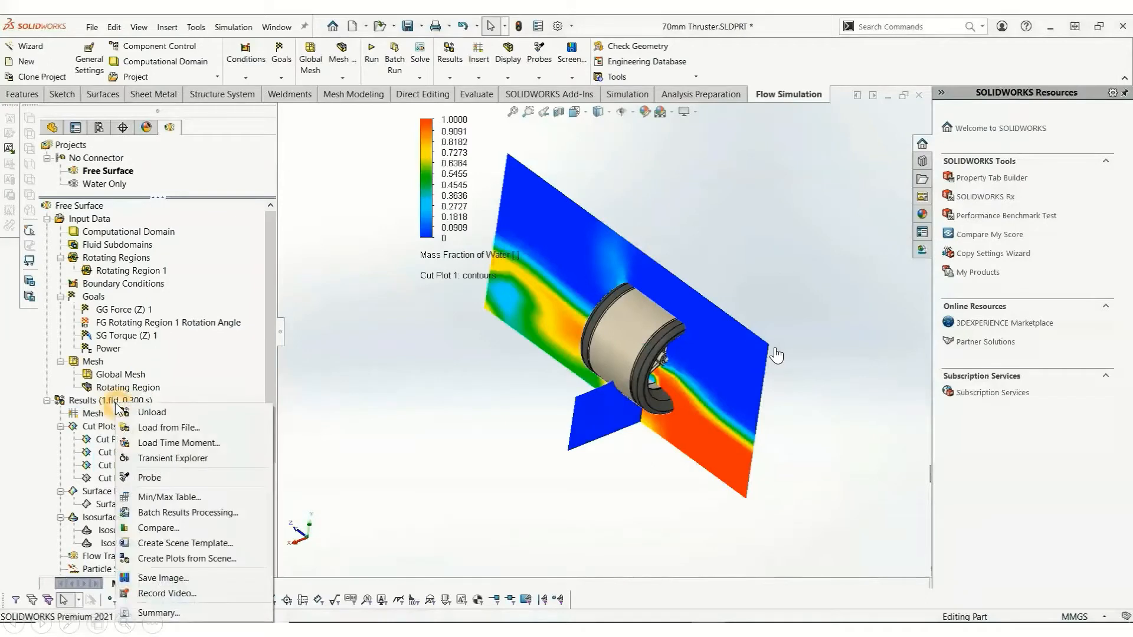
click(242, 546)
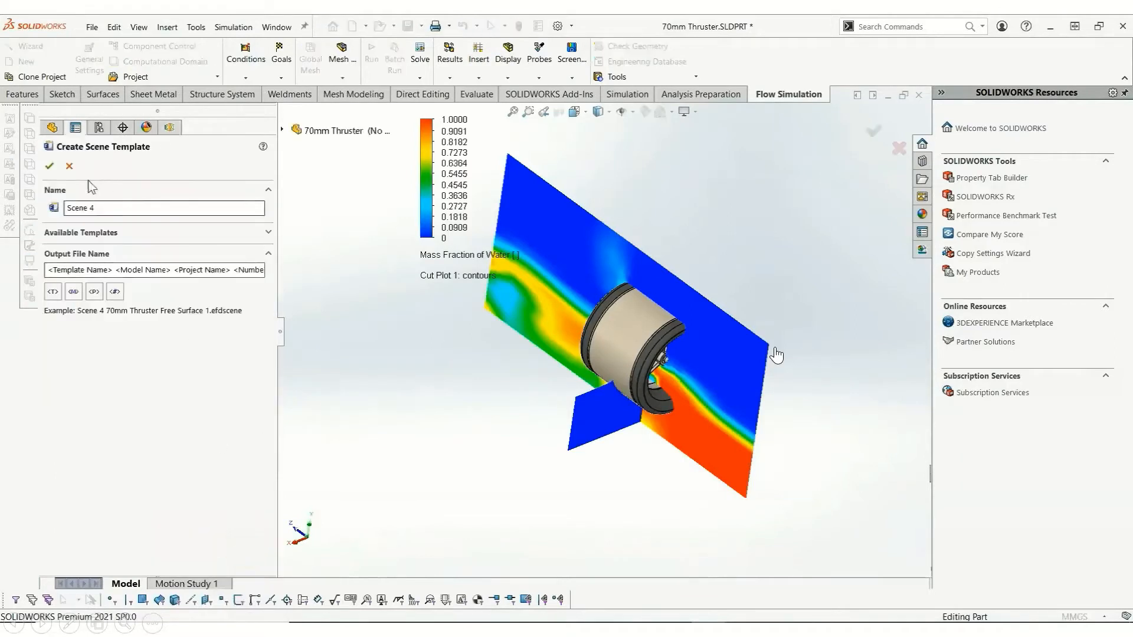
click(53, 170)
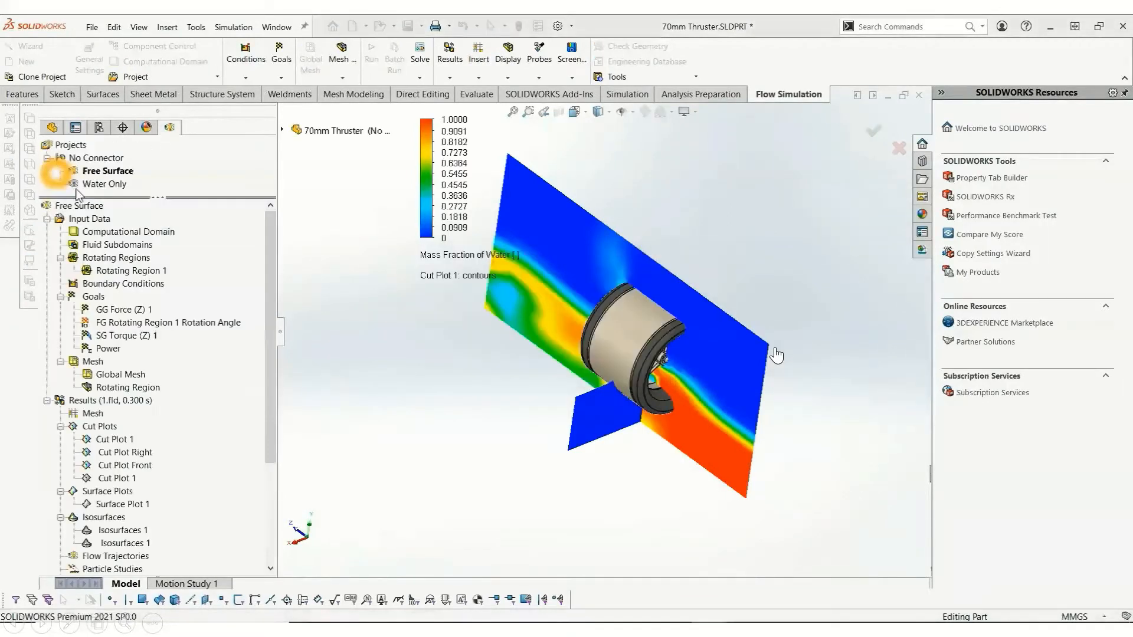
Check the list of scenes available for creating plots, without creating any
right_click(137, 406)
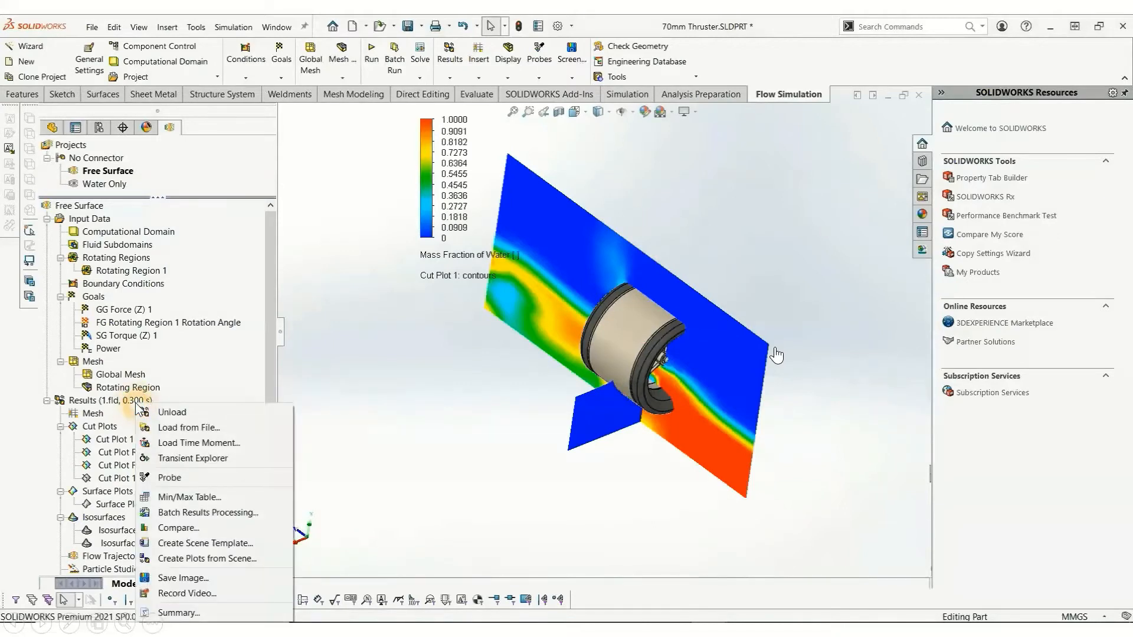
click(192, 558)
click(118, 207)
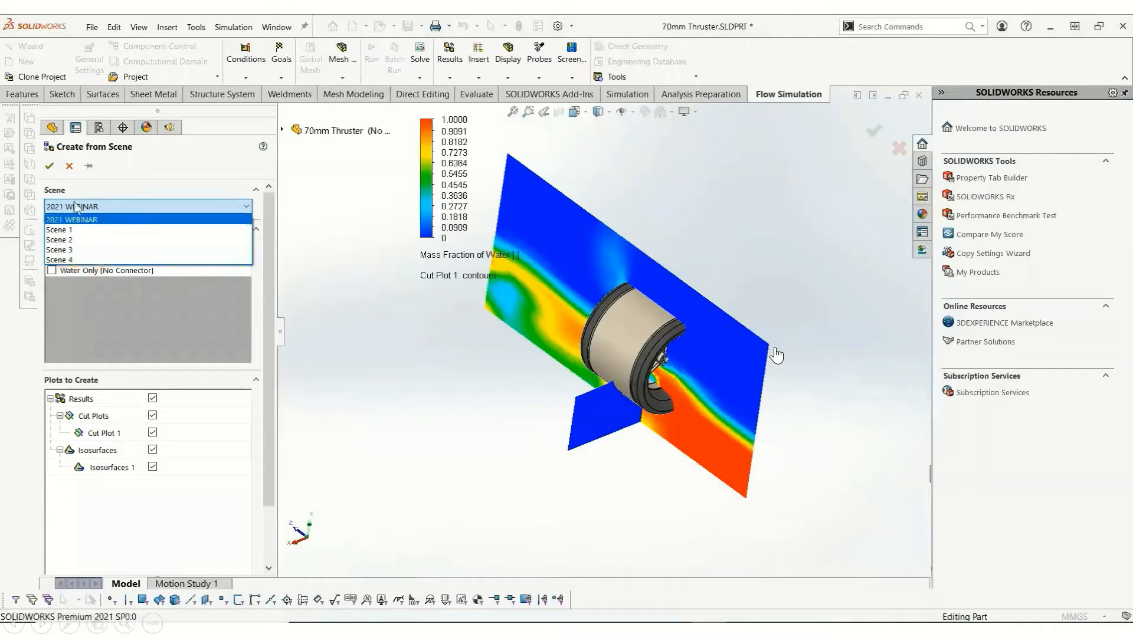
click(69, 167)
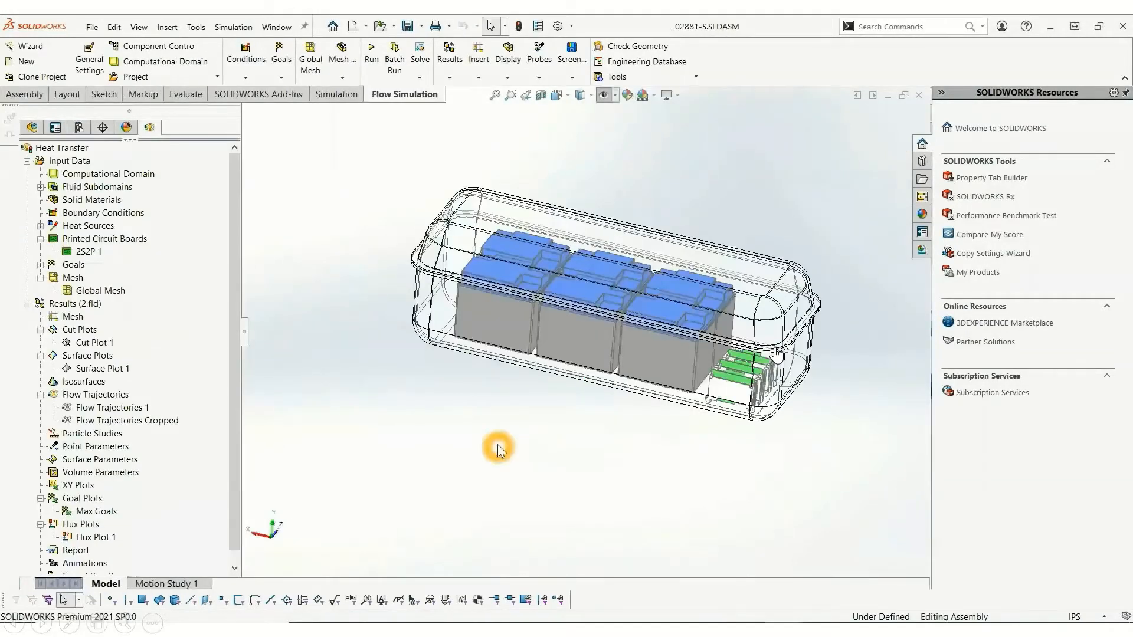
Play the animation of Flow Trajectories 1 on the battery enclosure and view the flow from another angle
mouse_move(498, 444)
middle_down()
mouse_move(549, 463)
mouse_move(499, 468)
mouse_move(478, 432)
mouse_move(498, 425)
middle_up()
right_click(118, 407)
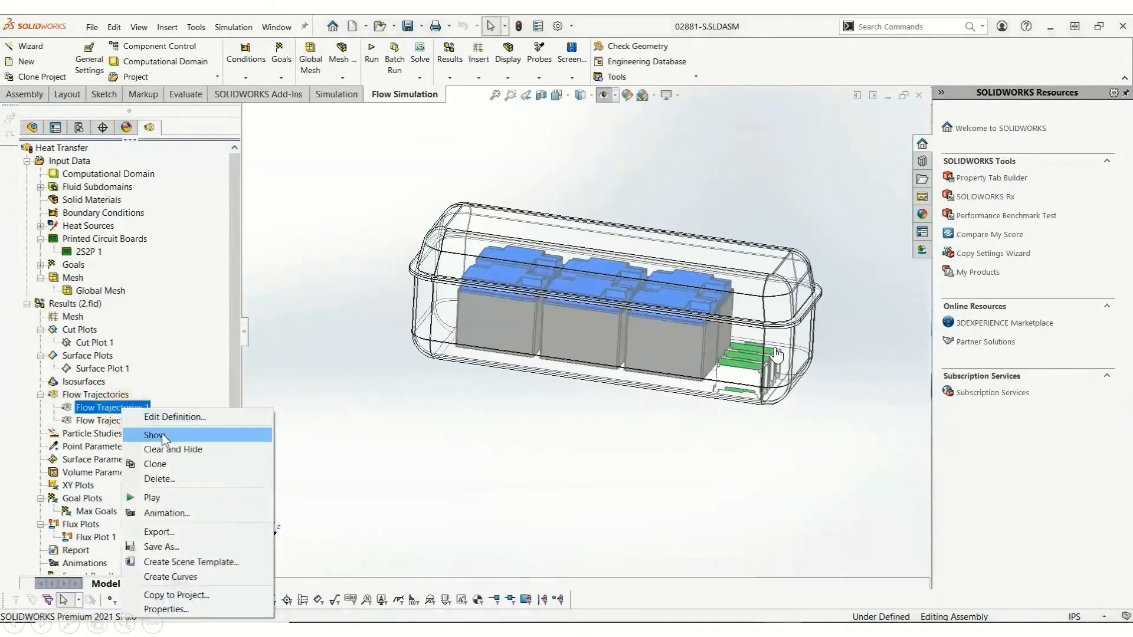
click(152, 499)
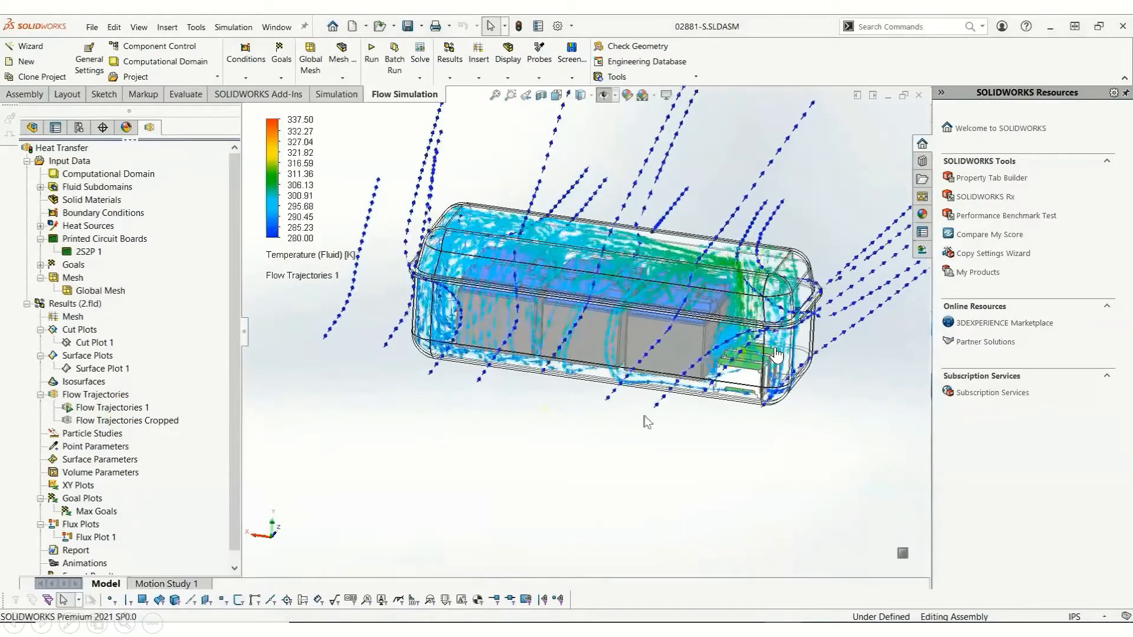
middle_drag(458, 431, 470, 405)
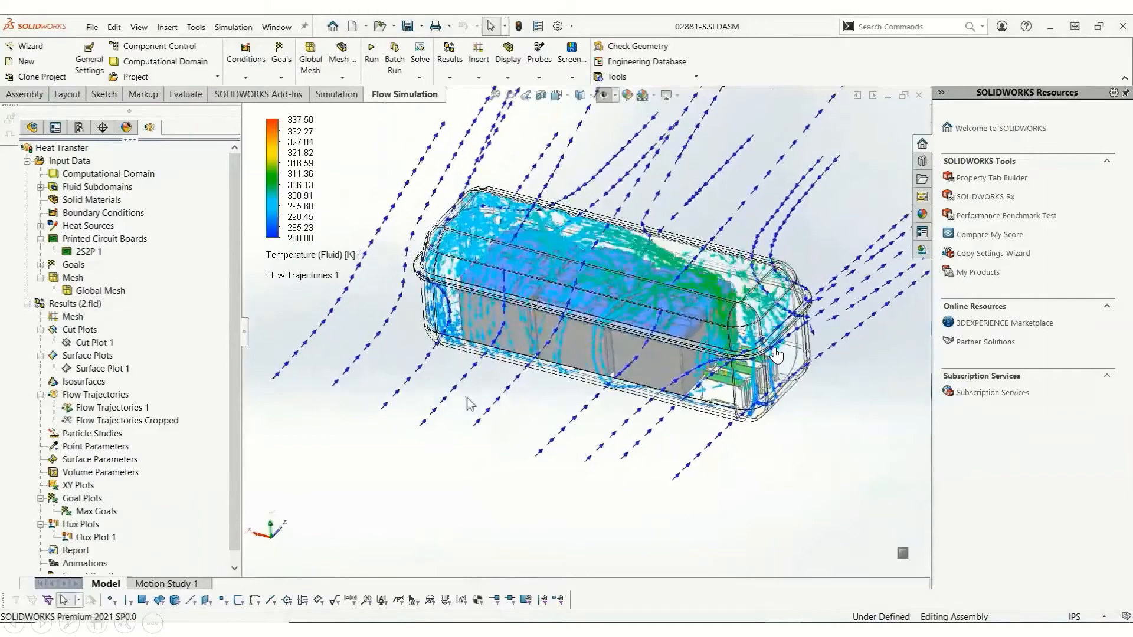
Open Flux Plot 1 in an enlarged view and collapse its diagram to the computational domain, fluids, solids and volume sources
right_click(100, 537)
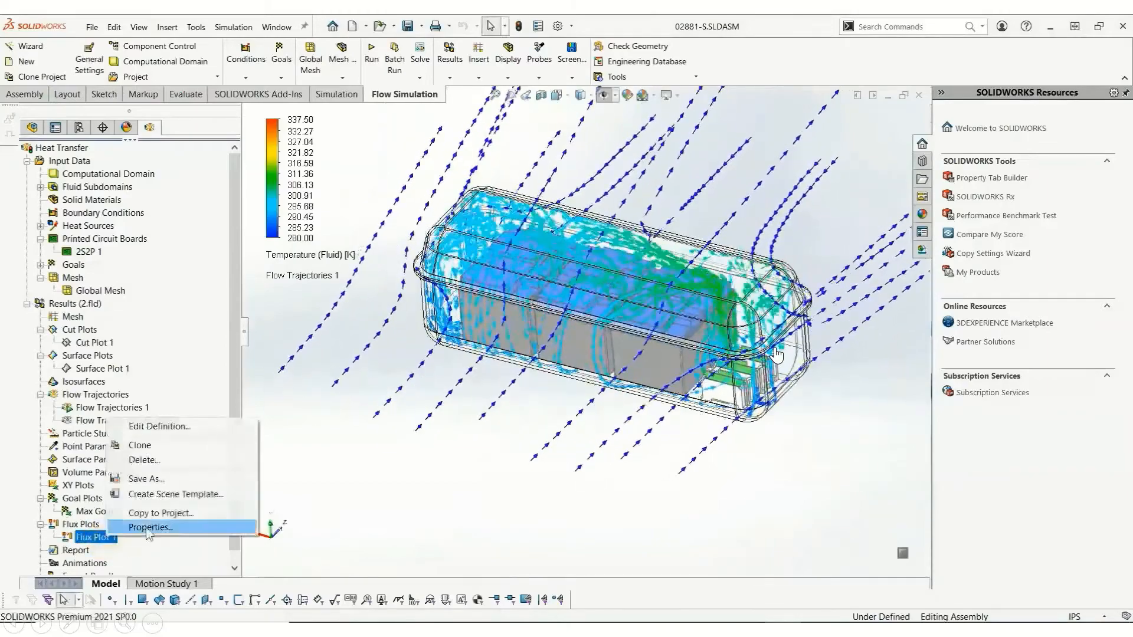
click(159, 426)
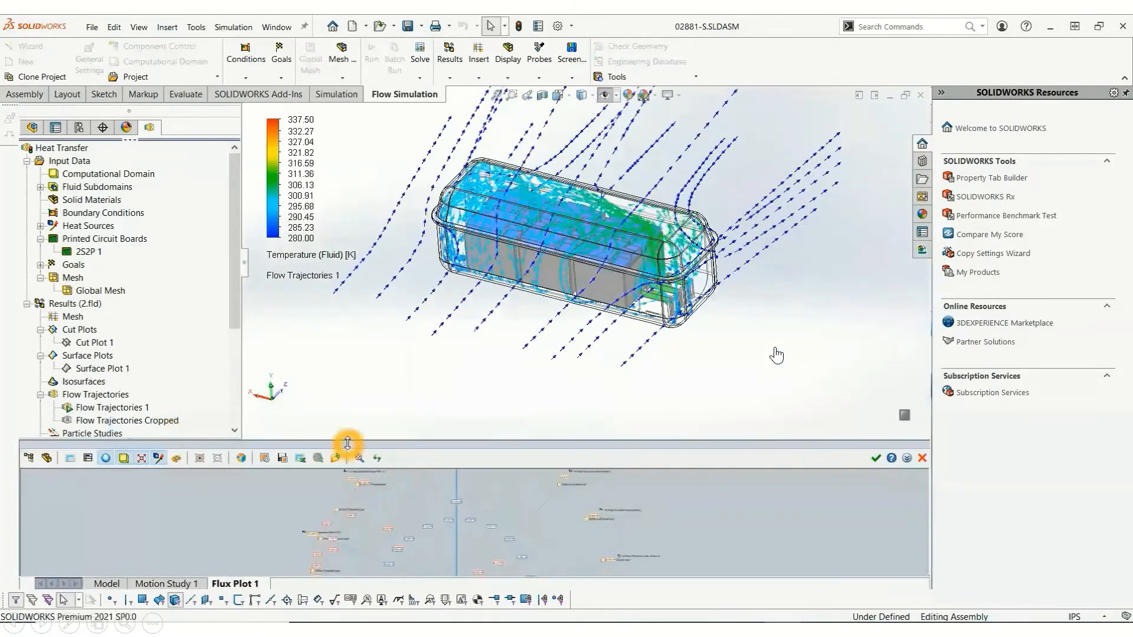
drag(347, 443, 358, 211)
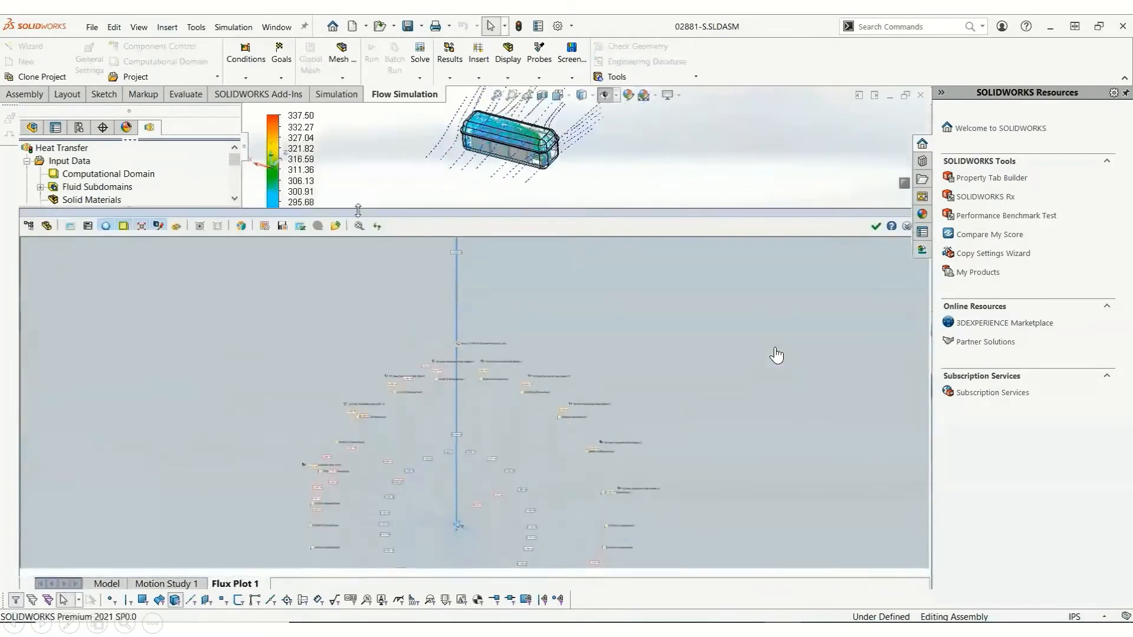
drag(413, 433, 423, 272)
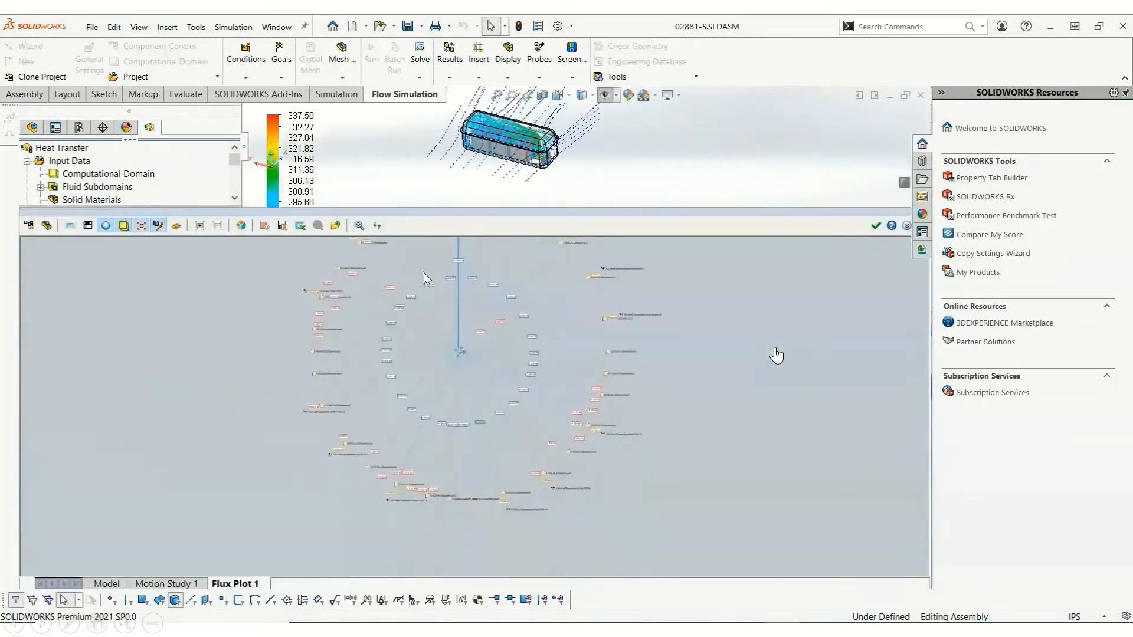
drag(526, 314, 520, 496)
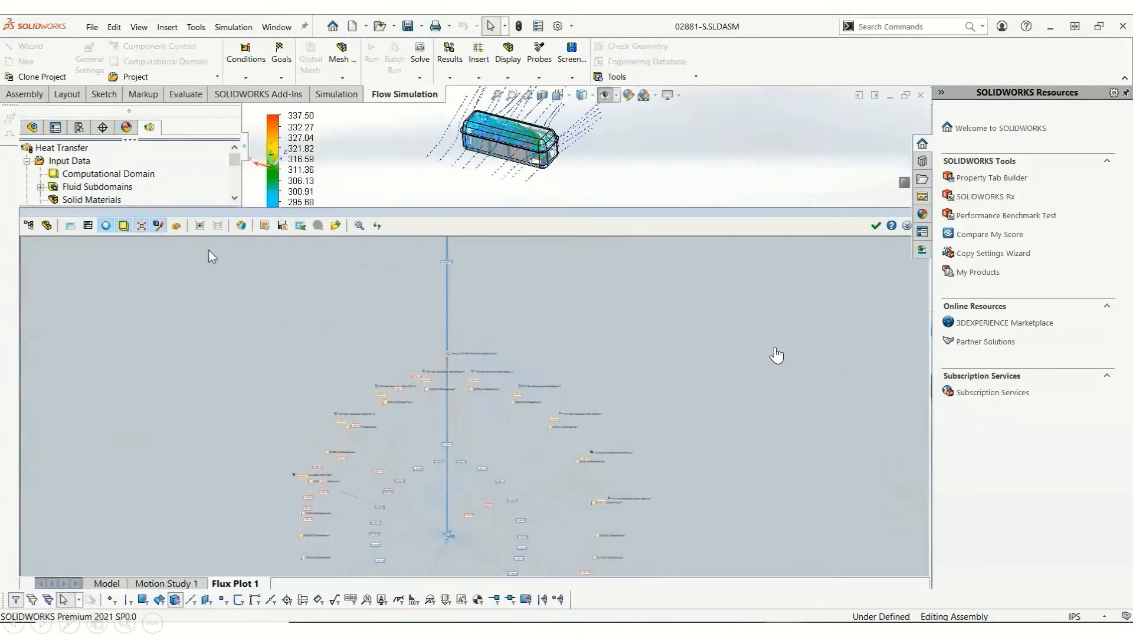
click(202, 226)
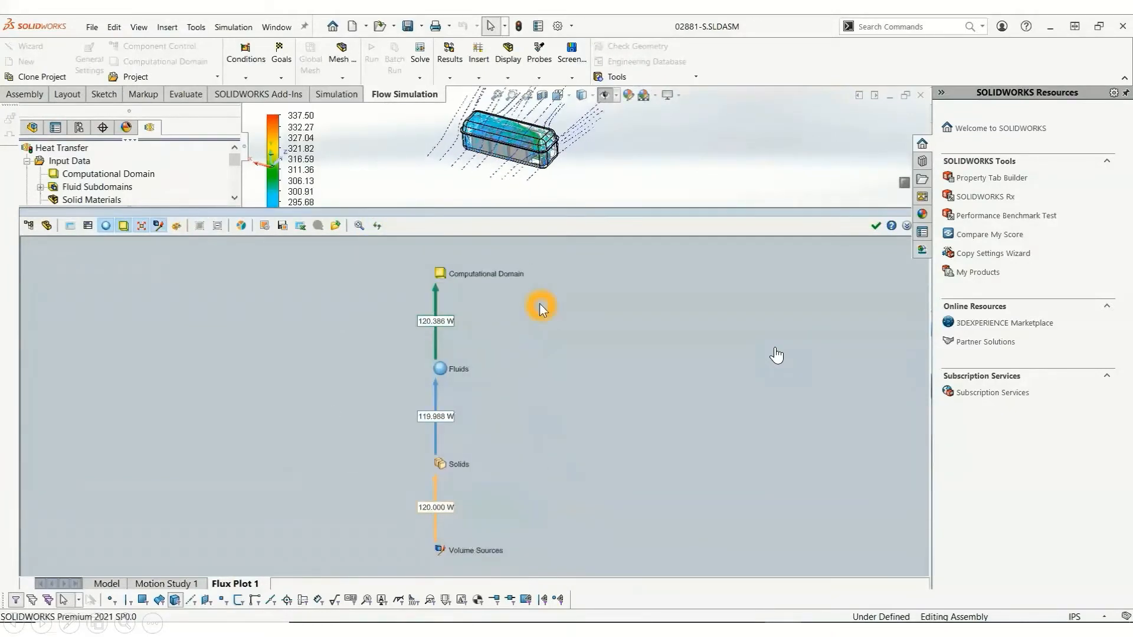
click(876, 227)
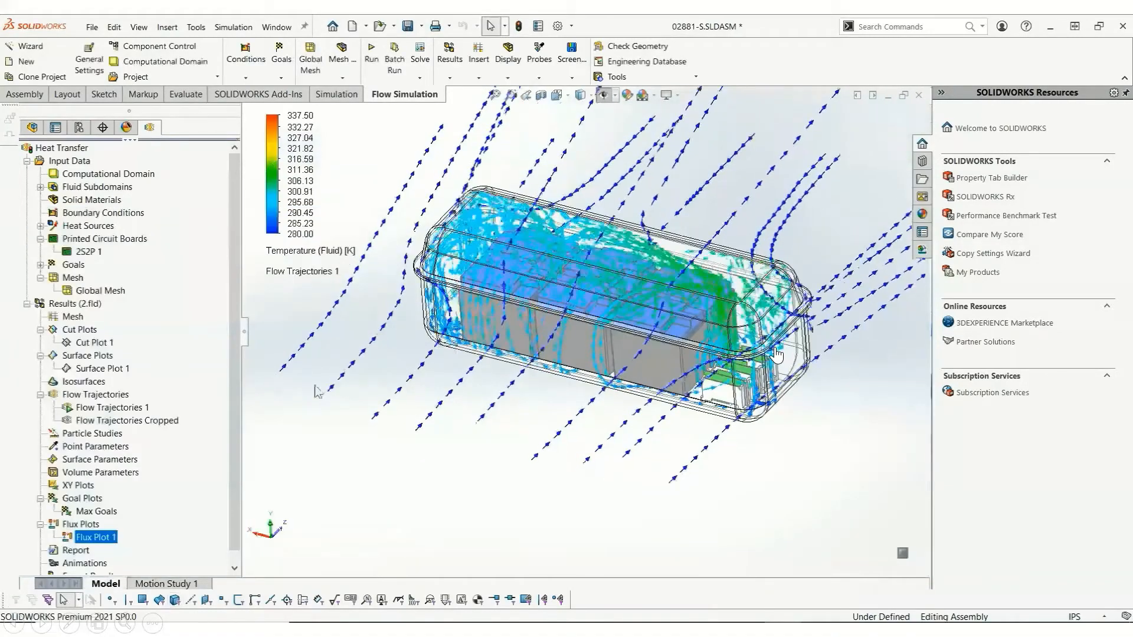
Hide Flow Trajectories 1 and display Flow Trajectories Cropped with its fluid temperature range reset to the plot's own limits
right_click(112, 408)
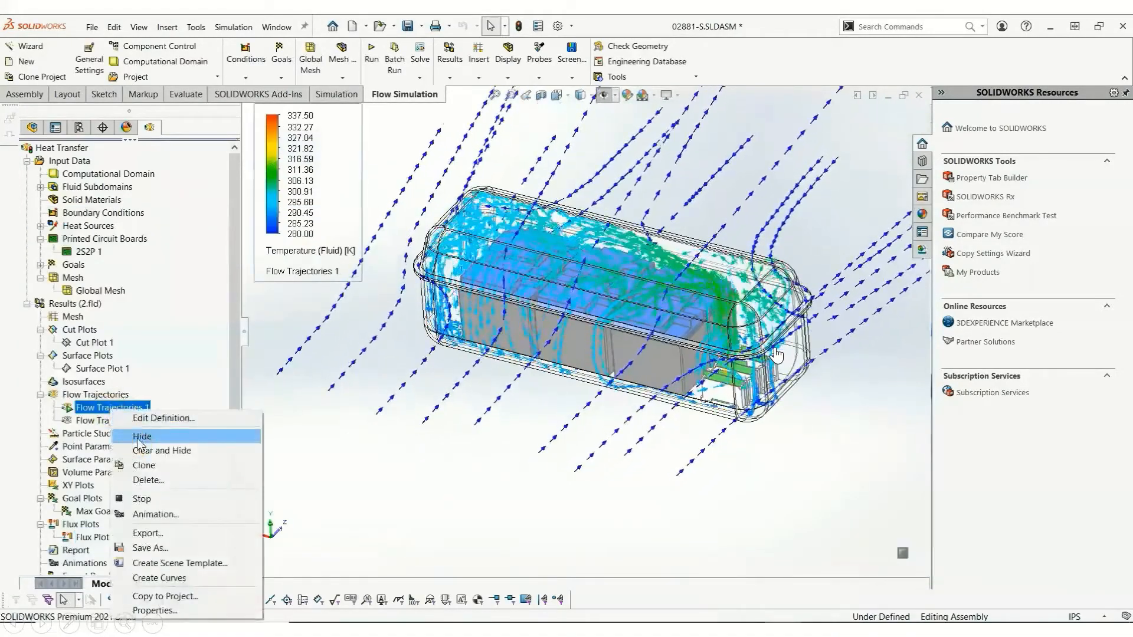
click(140, 437)
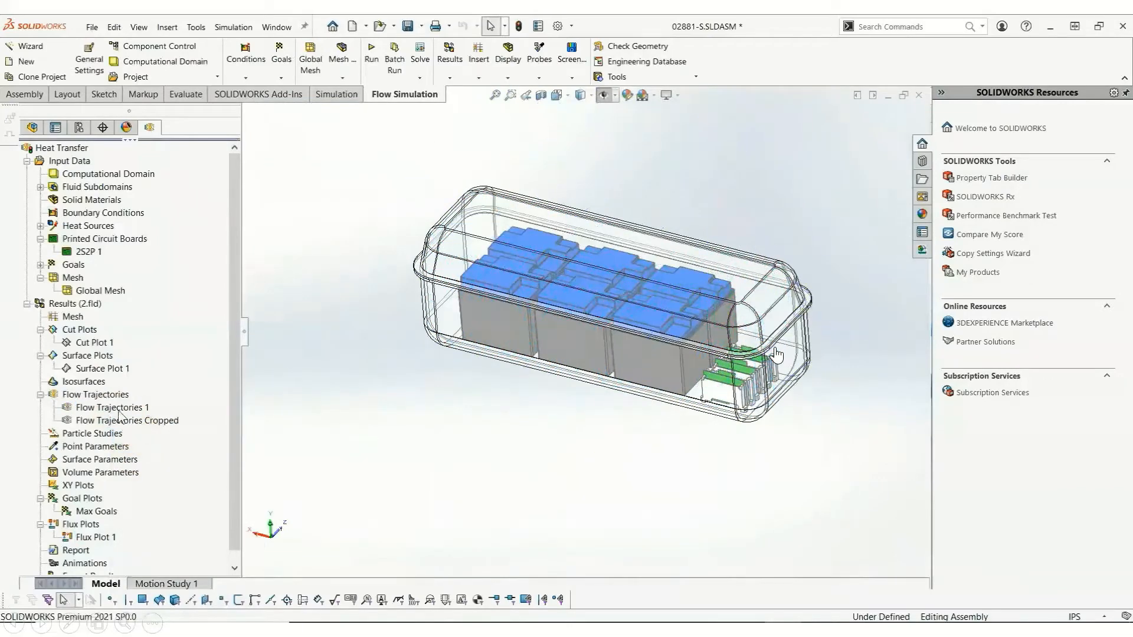
right_click(118, 421)
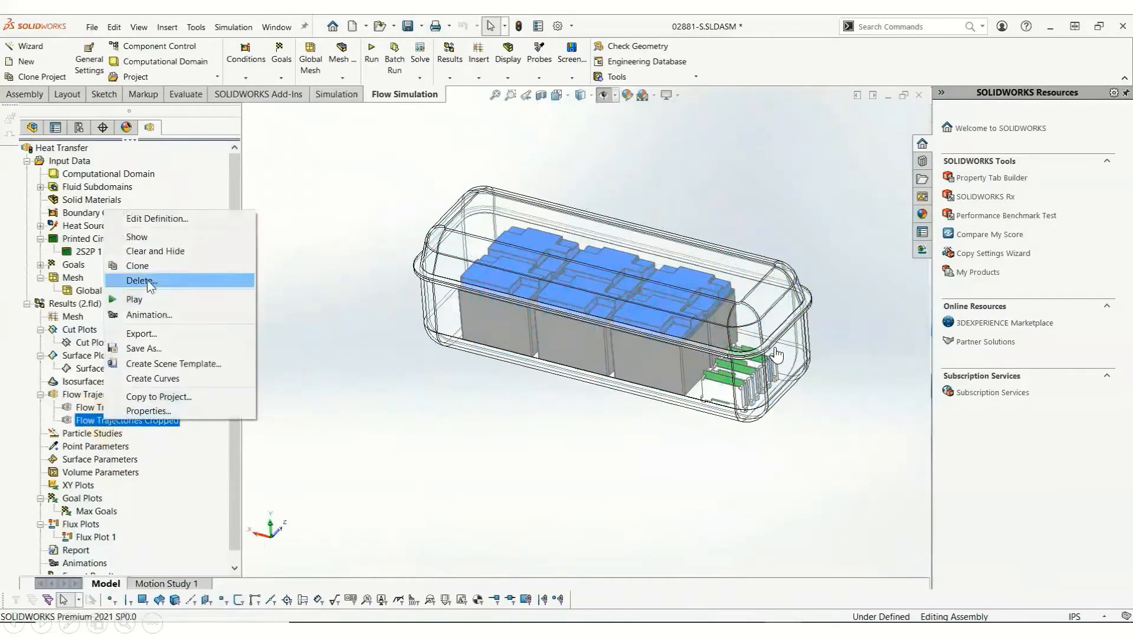
click(159, 220)
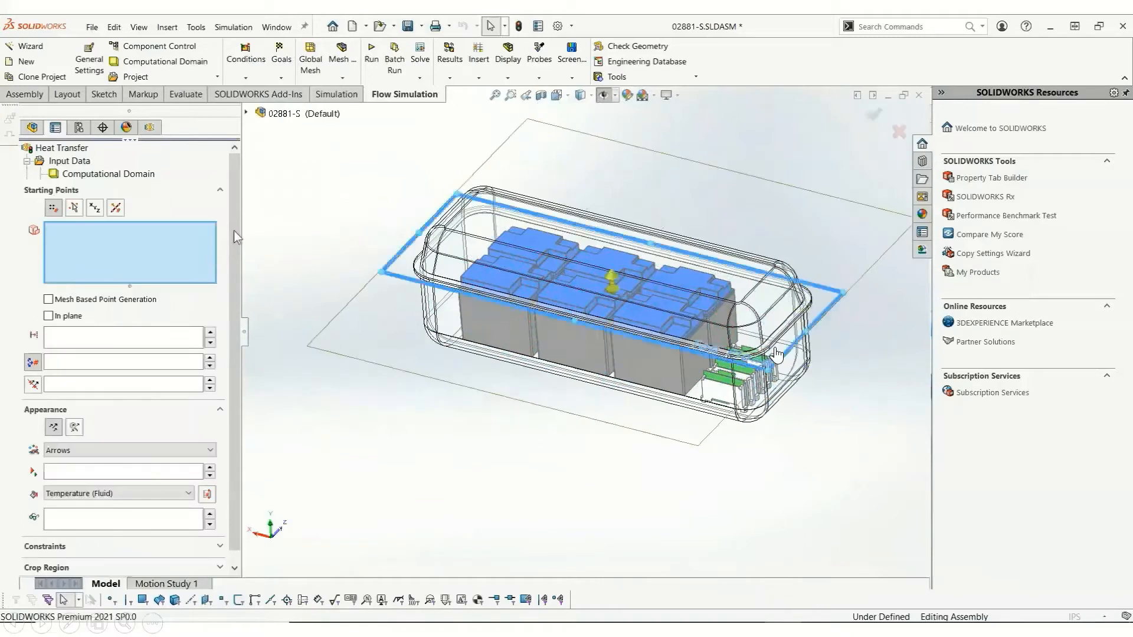
click(206, 489)
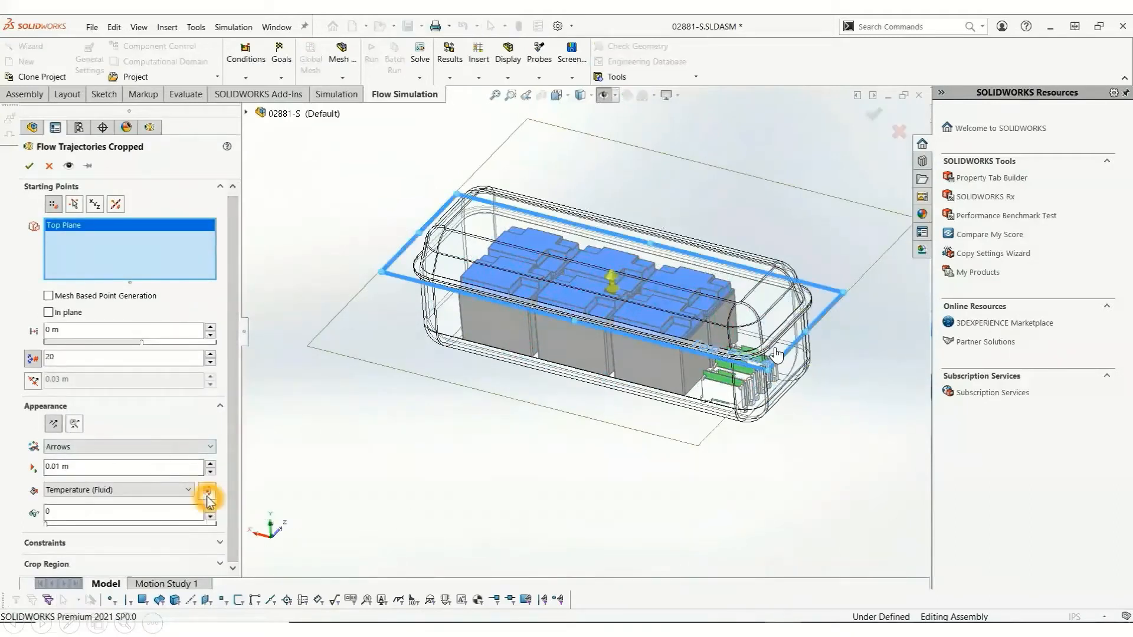
drag(235, 470, 236, 527)
click(207, 450)
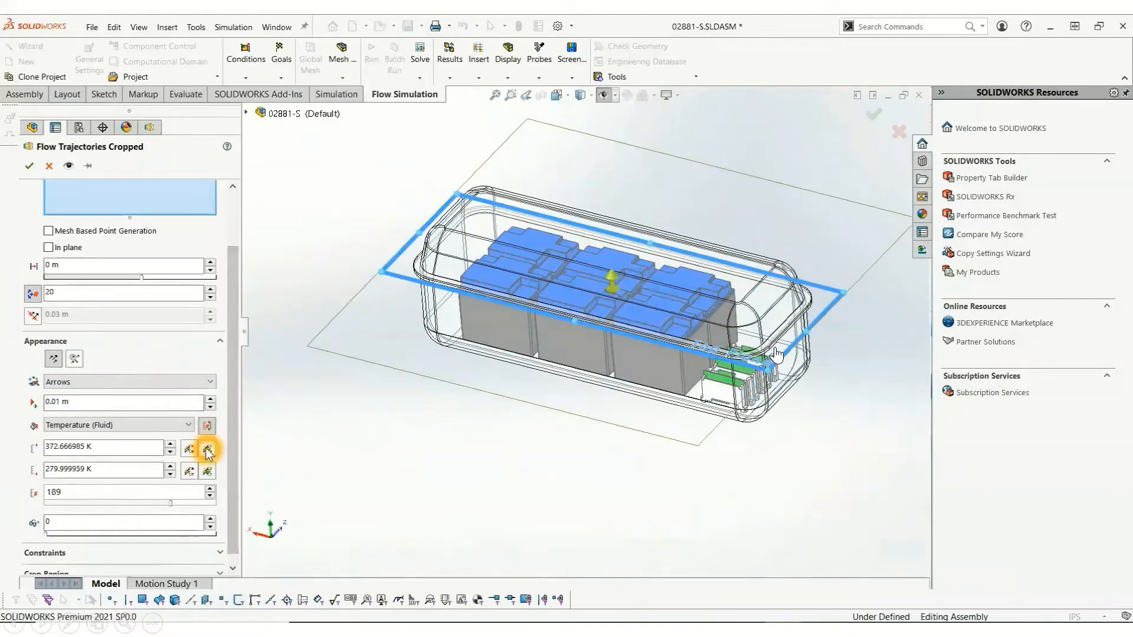
click(29, 166)
middle_drag(379, 362, 407, 373)
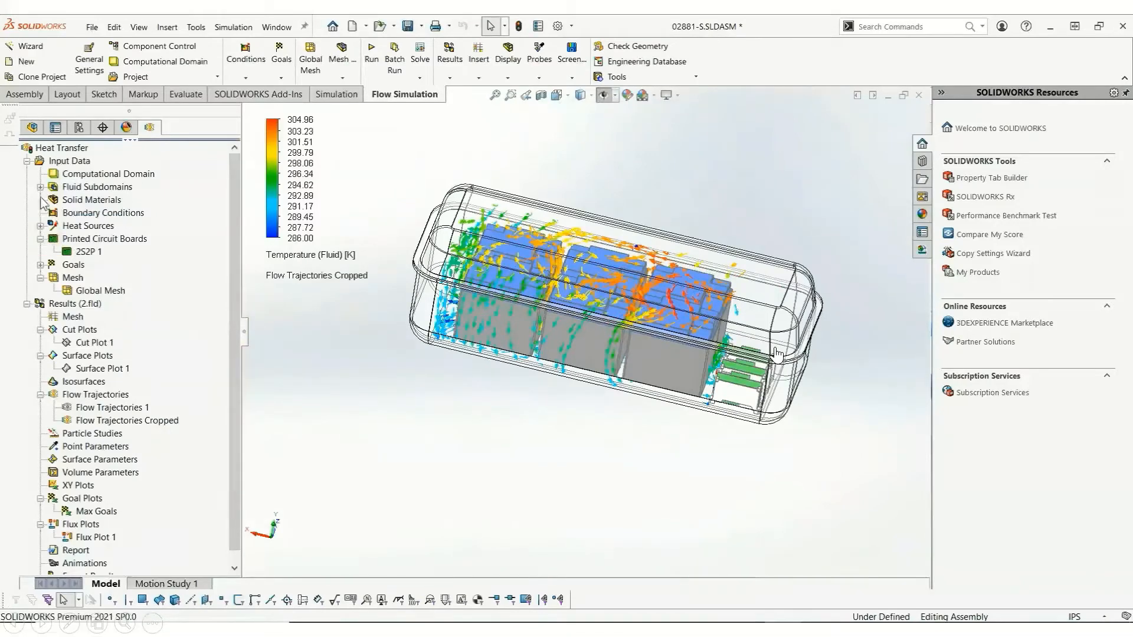
Review the battery and PCB heat generation goals and the expression behind the Max Battery Temperature equation goal
click(40, 264)
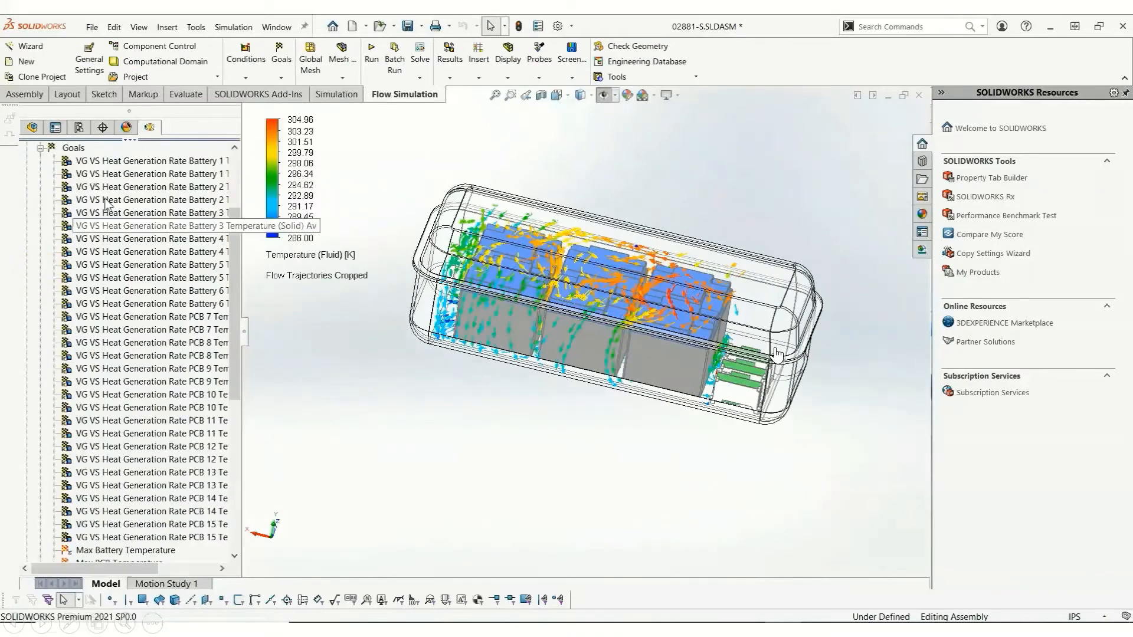
click(118, 160)
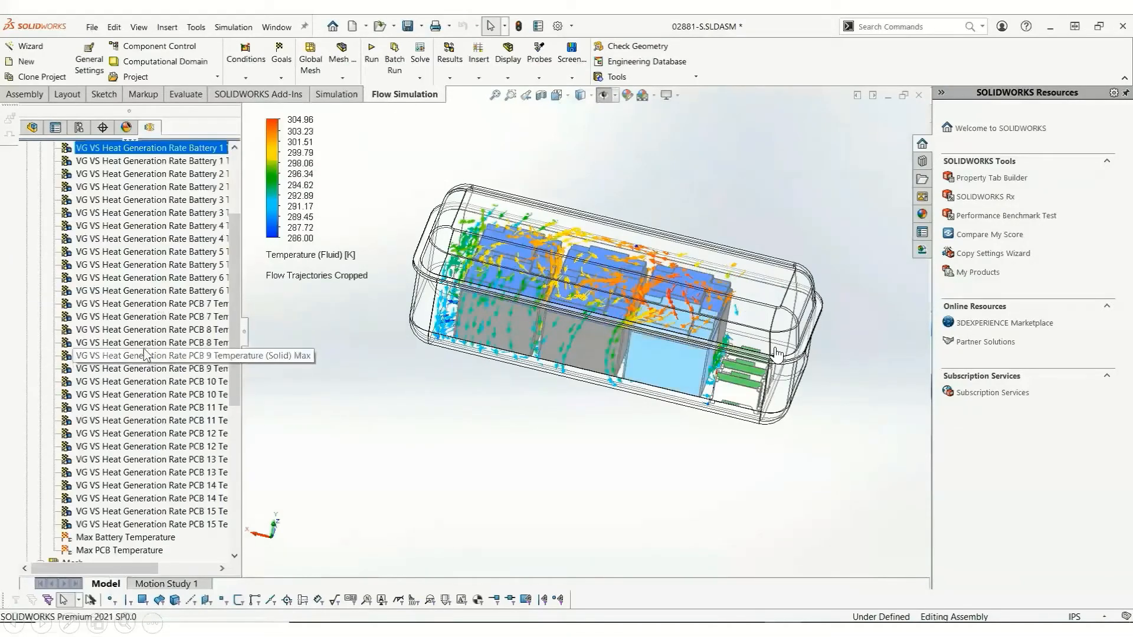
click(148, 525)
click(142, 538)
right_click(145, 538)
click(169, 539)
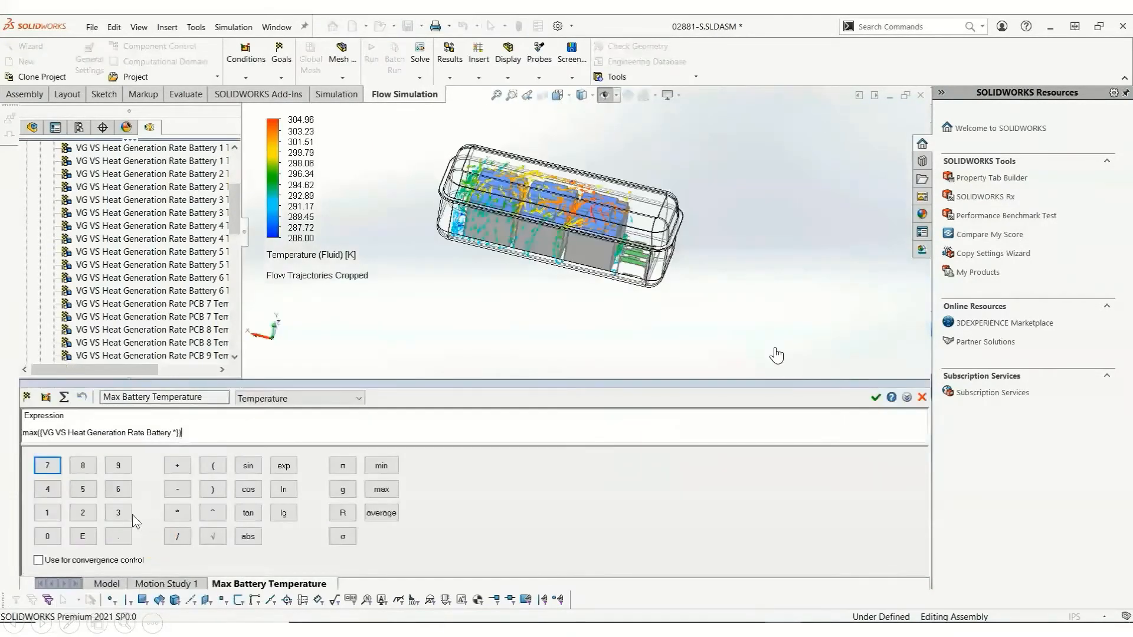
triple_click(207, 434)
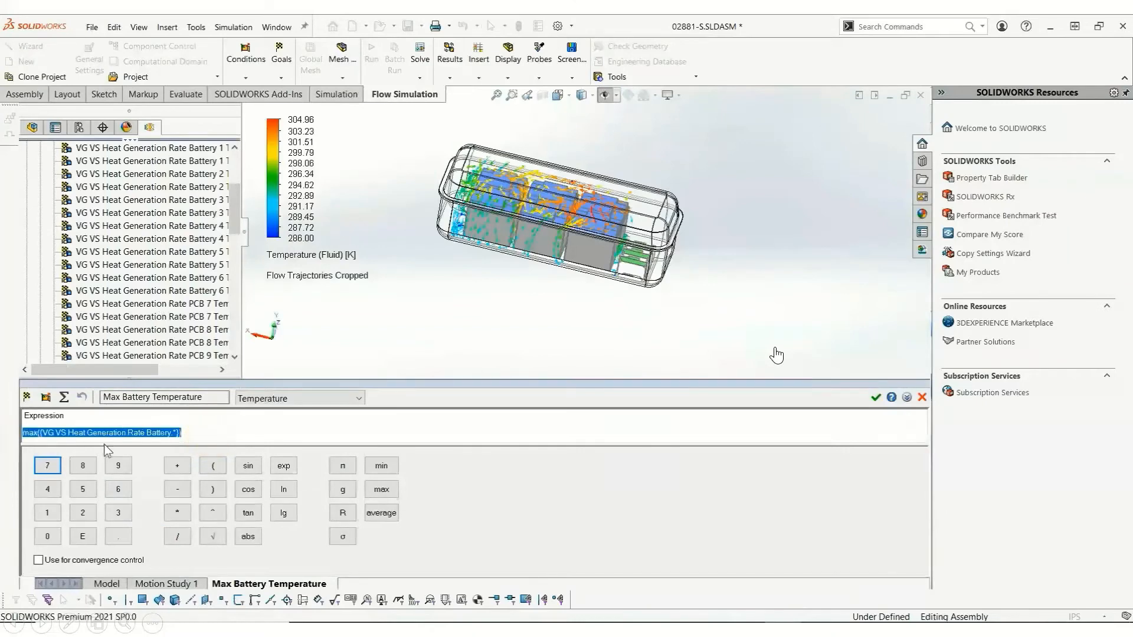
click(827, 421)
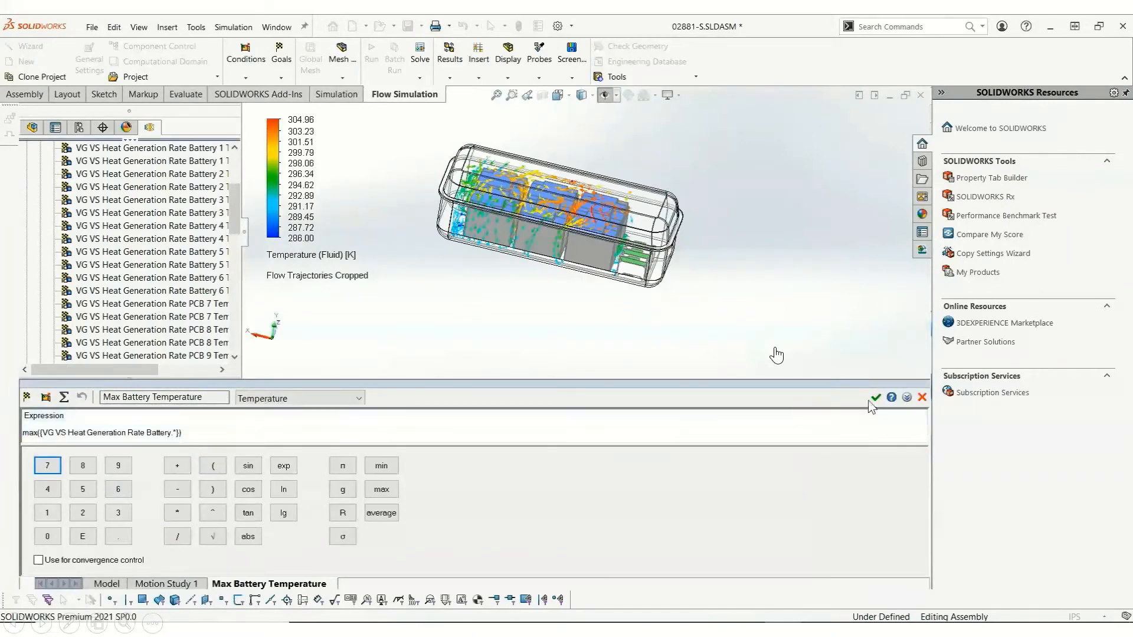
click(874, 399)
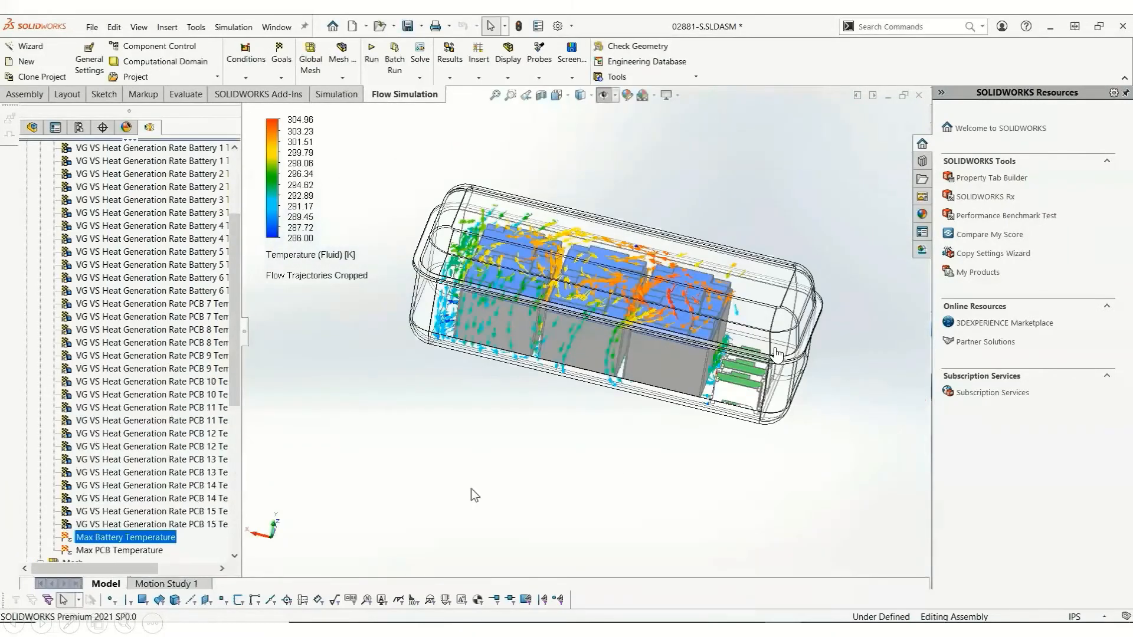
Examine the custom visualization parameters b, c, y TRH and Temperature DEW POINT in the Engineering Database, including the dew point formula
click(618, 62)
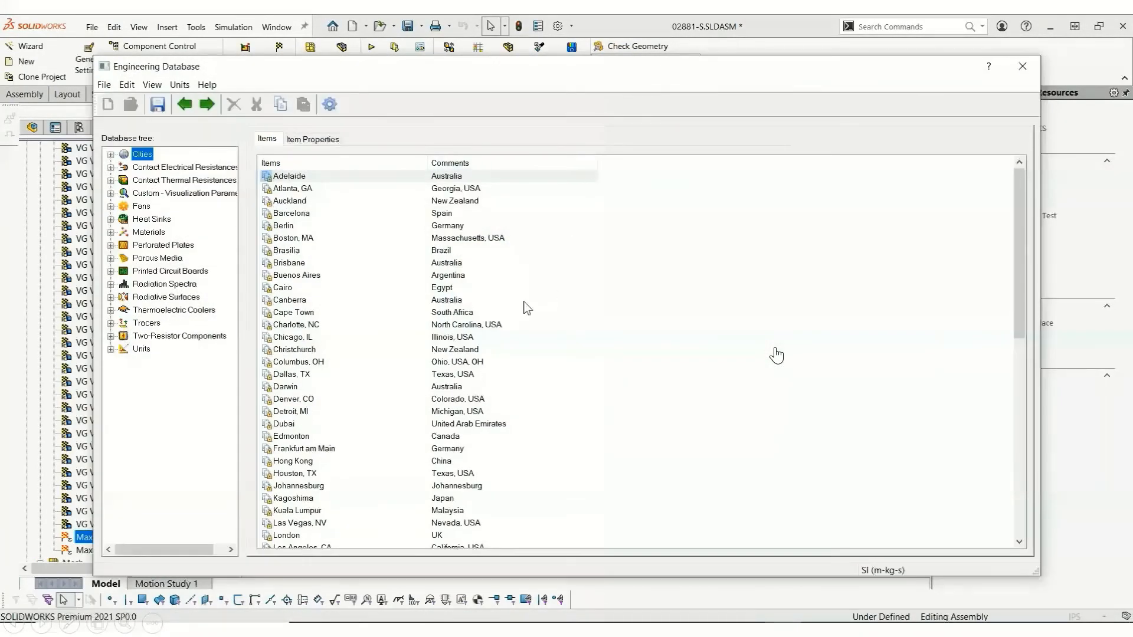
click(202, 193)
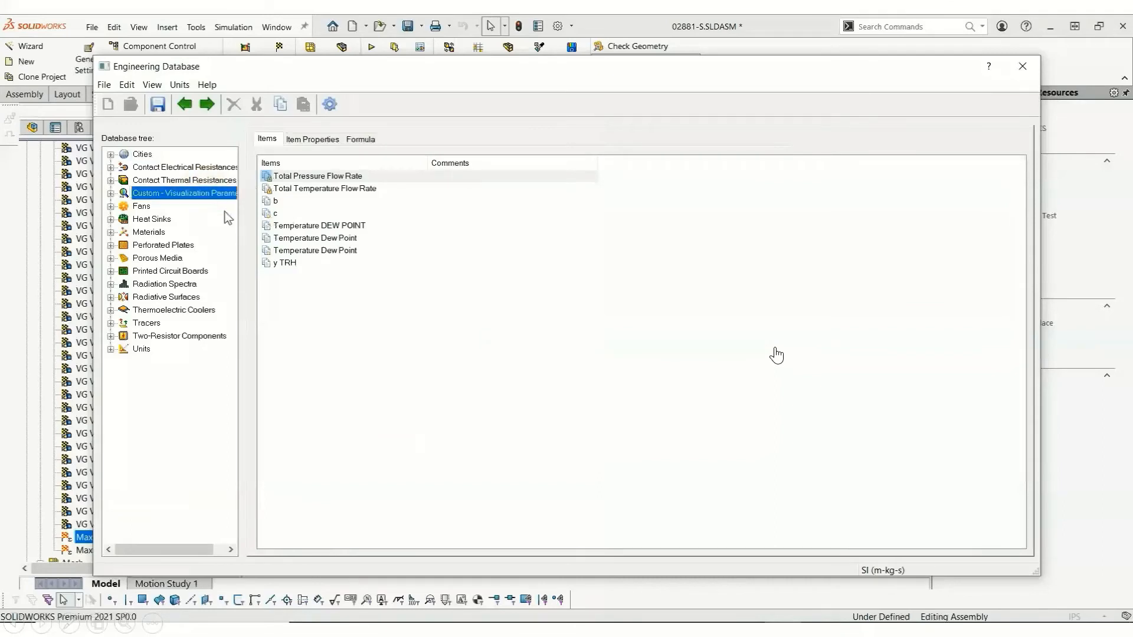
click(295, 204)
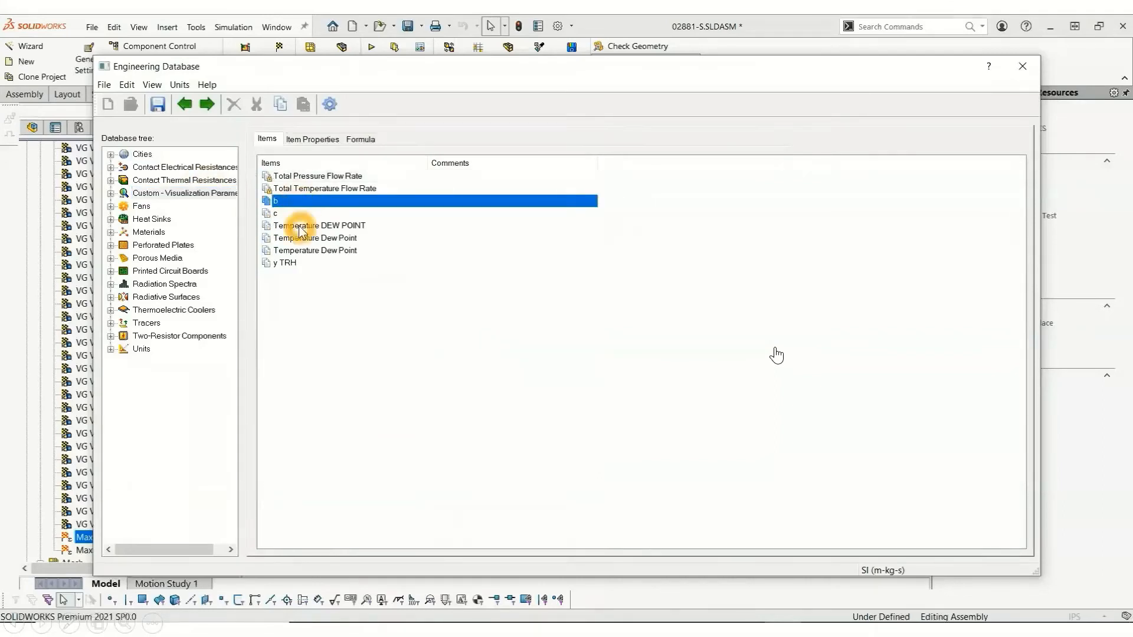
click(294, 215)
click(291, 262)
click(361, 139)
click(268, 139)
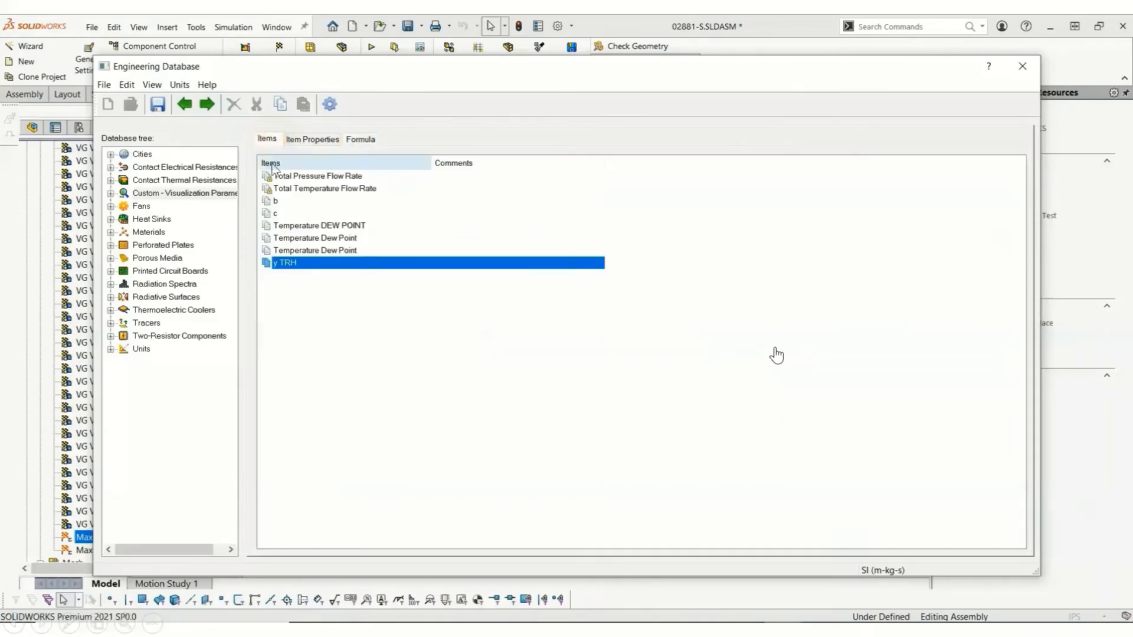
click(313, 227)
click(356, 143)
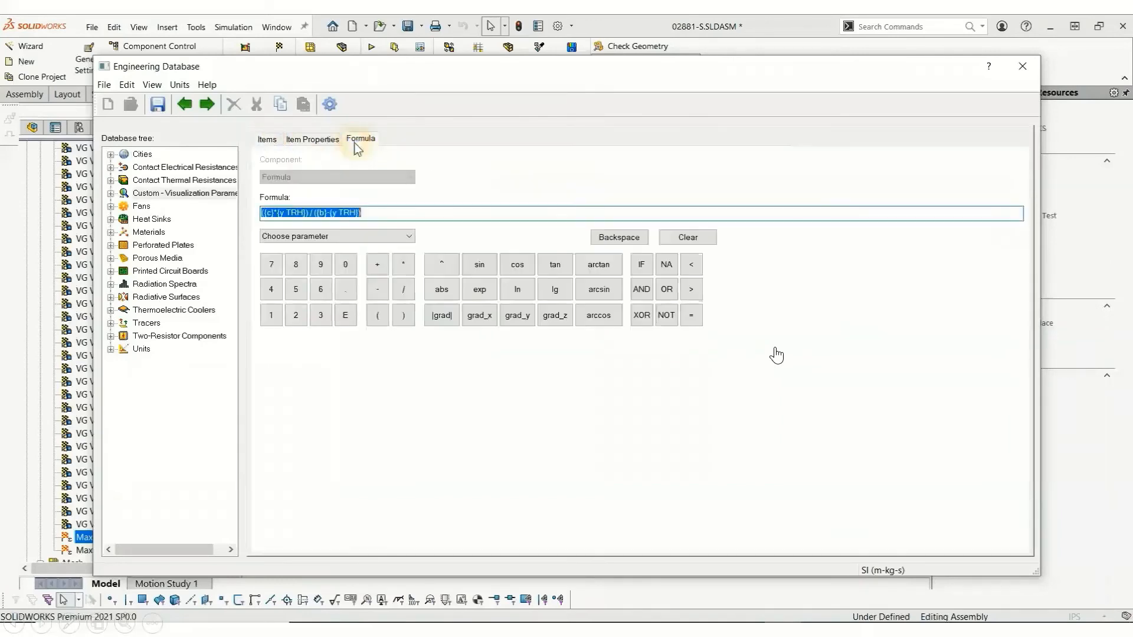
click(460, 212)
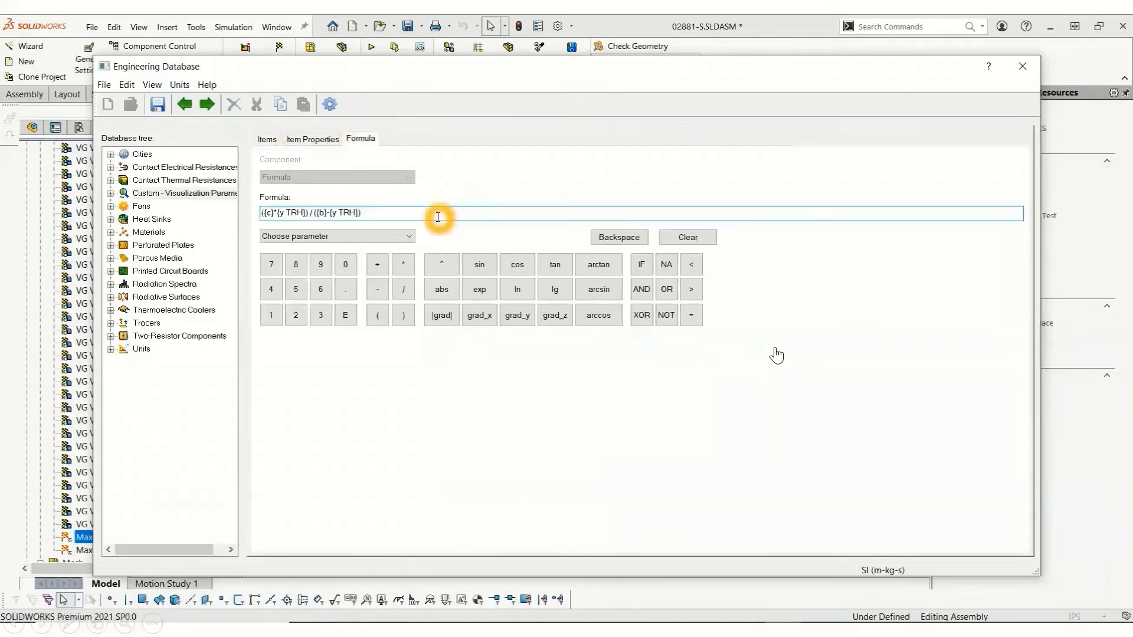
click(1023, 66)
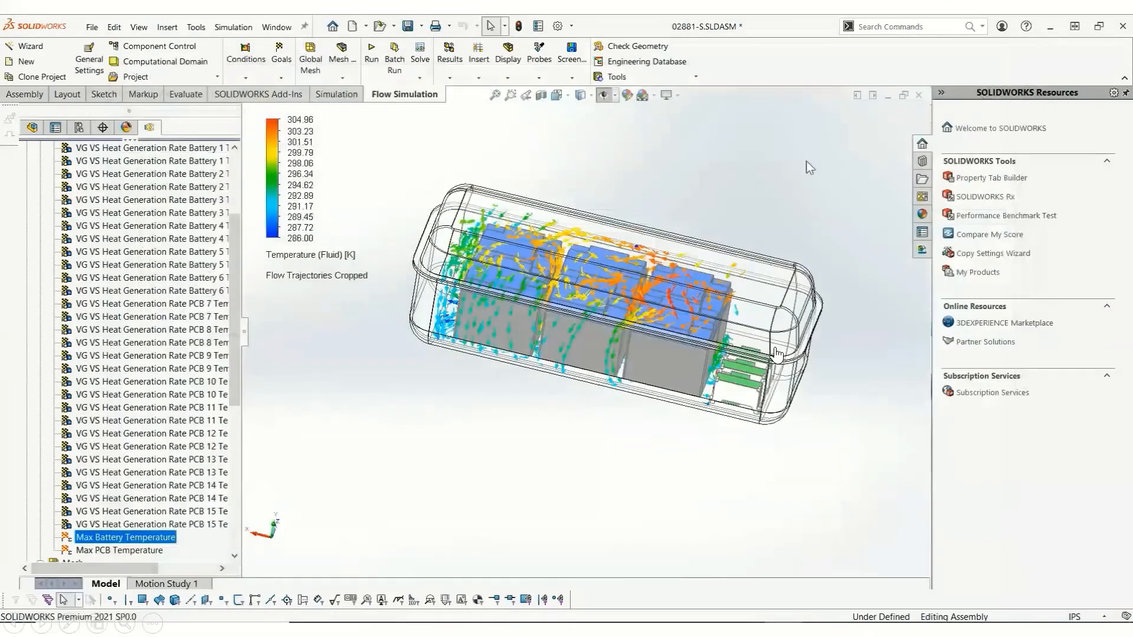
Show Cut Plot 1 and Surface Plot 1 together on the enclosure and inspect the dew point contours from several angles
scroll(232, 391, down, 8)
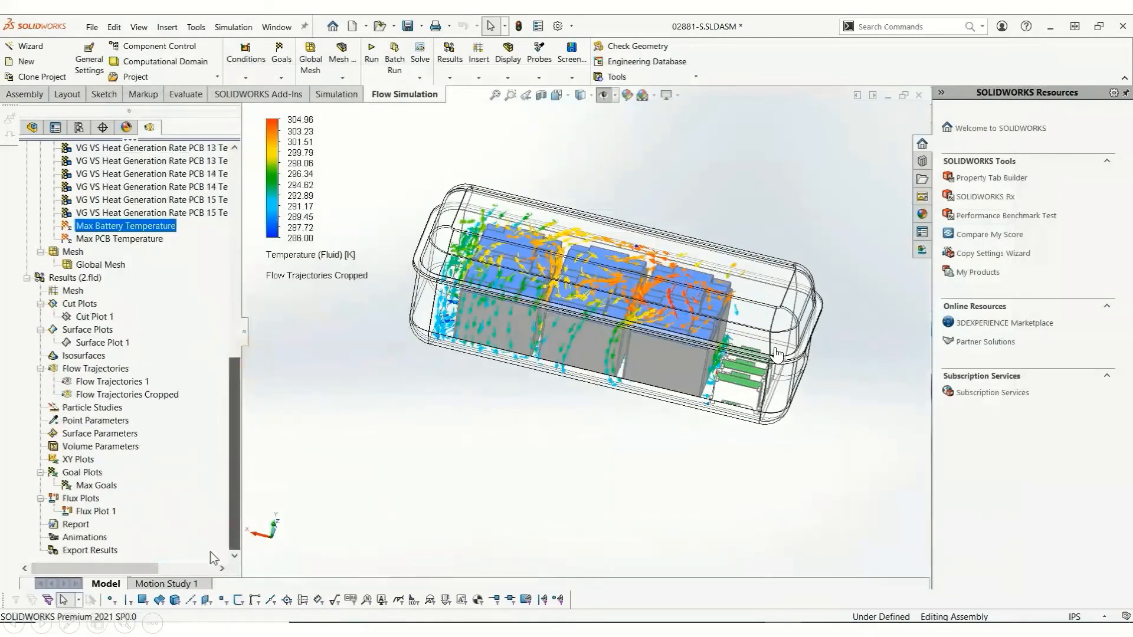
click(94, 317)
ctrl+click(100, 344)
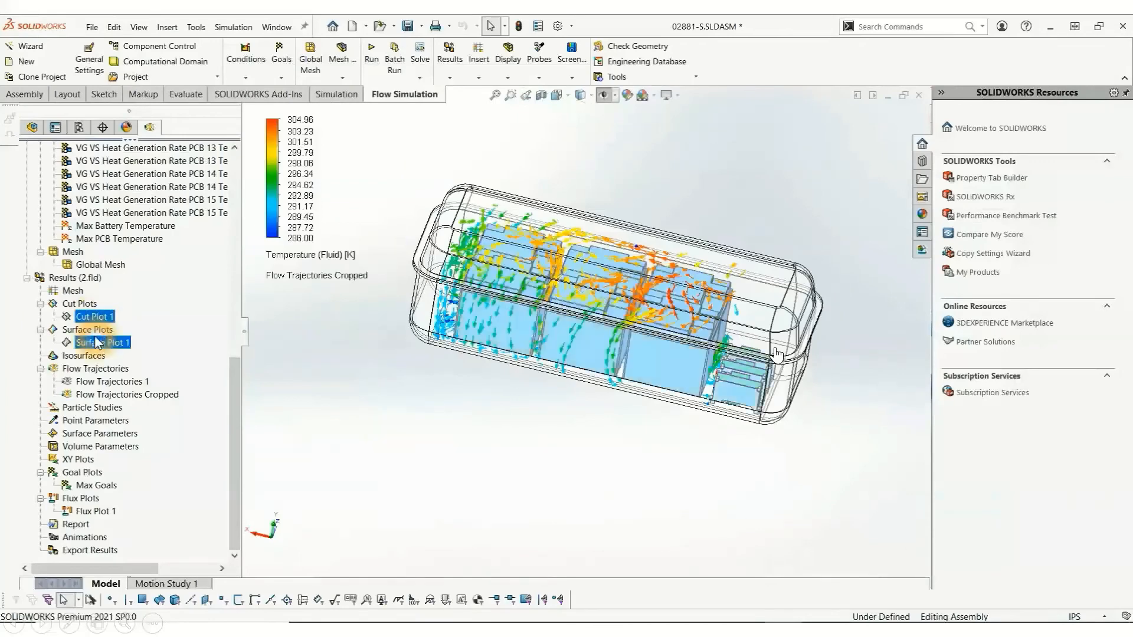
right_click(104, 347)
click(128, 345)
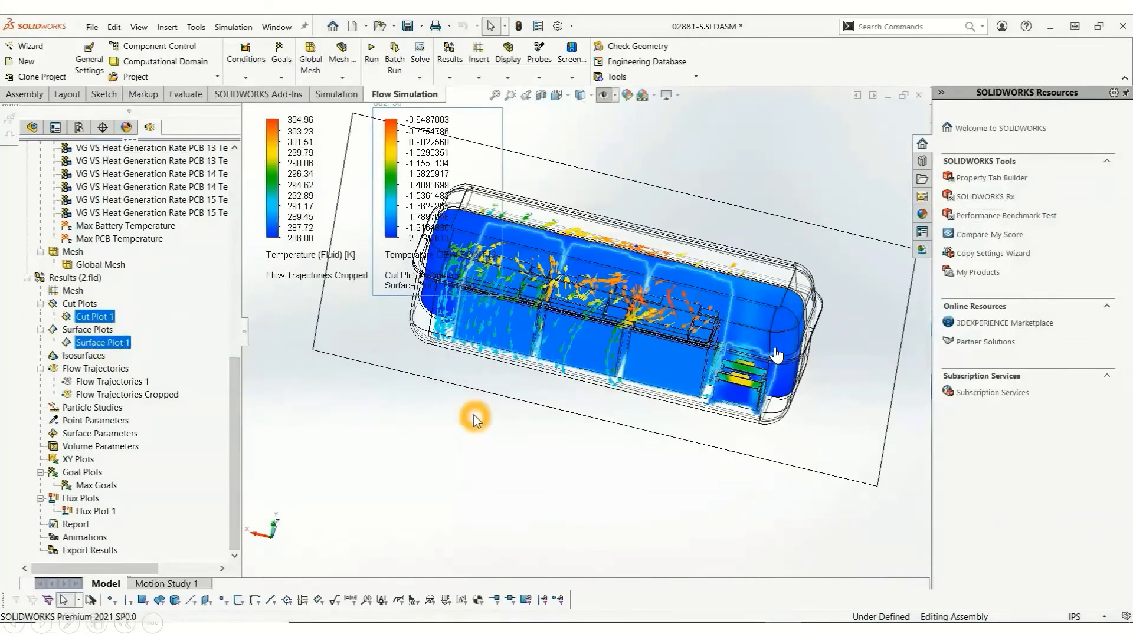
middle_drag(428, 392, 400, 389)
scroll(431, 352, up, 3)
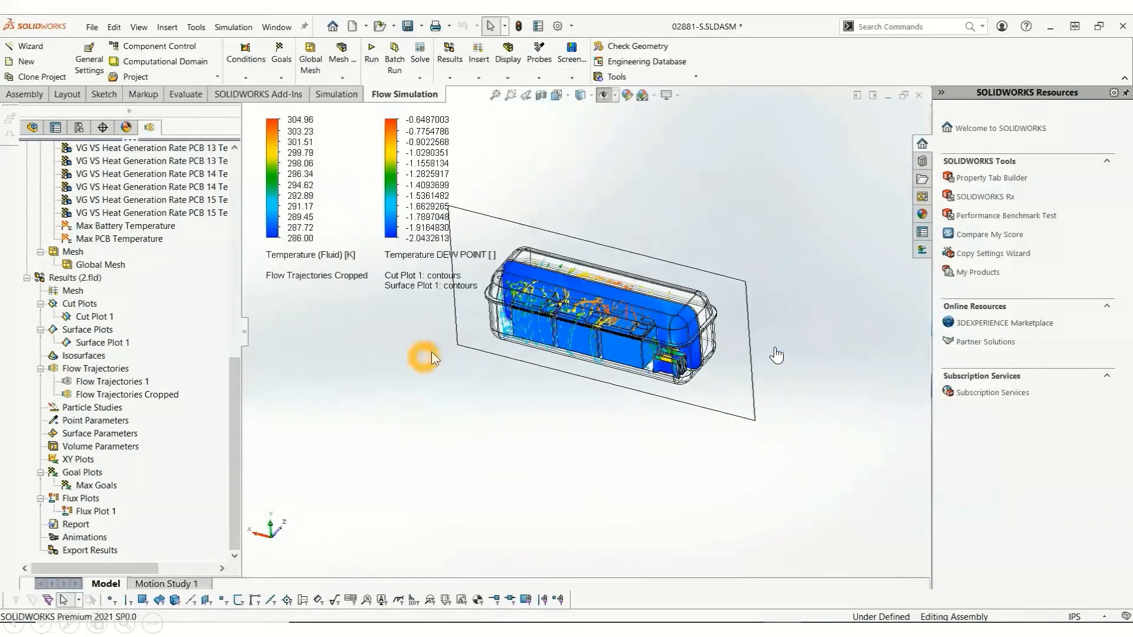
middle_drag(441, 352, 461, 345)
scroll(461, 344, down, 2)
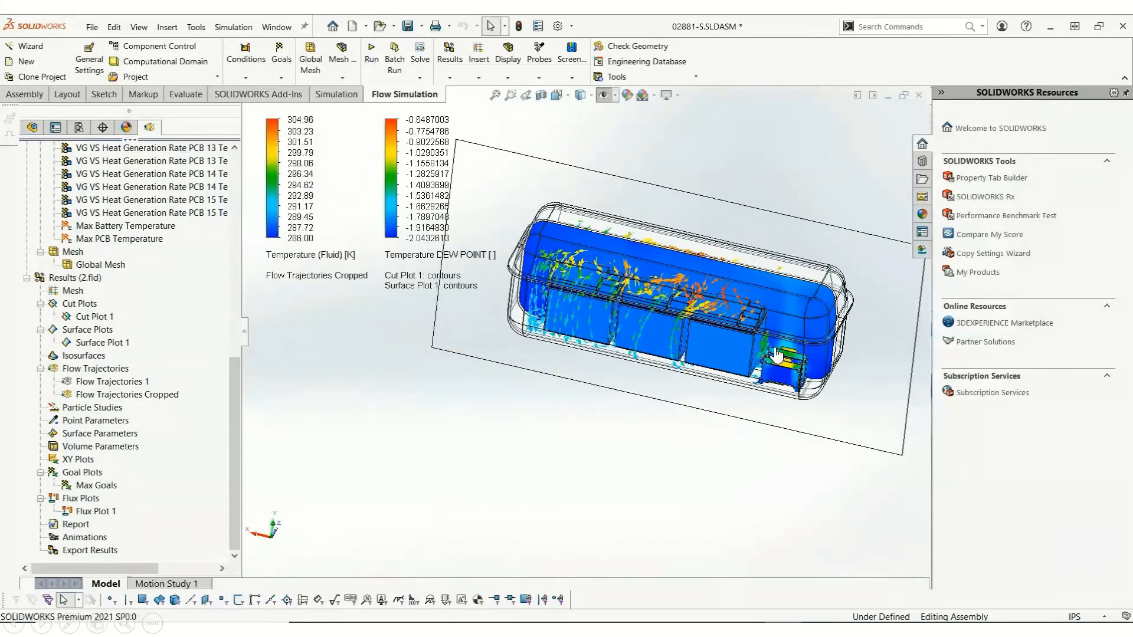
mouse_move(474, 449)
middle_down()
mouse_move(468, 416)
mouse_move(445, 425)
mouse_move(472, 440)
middle_up()
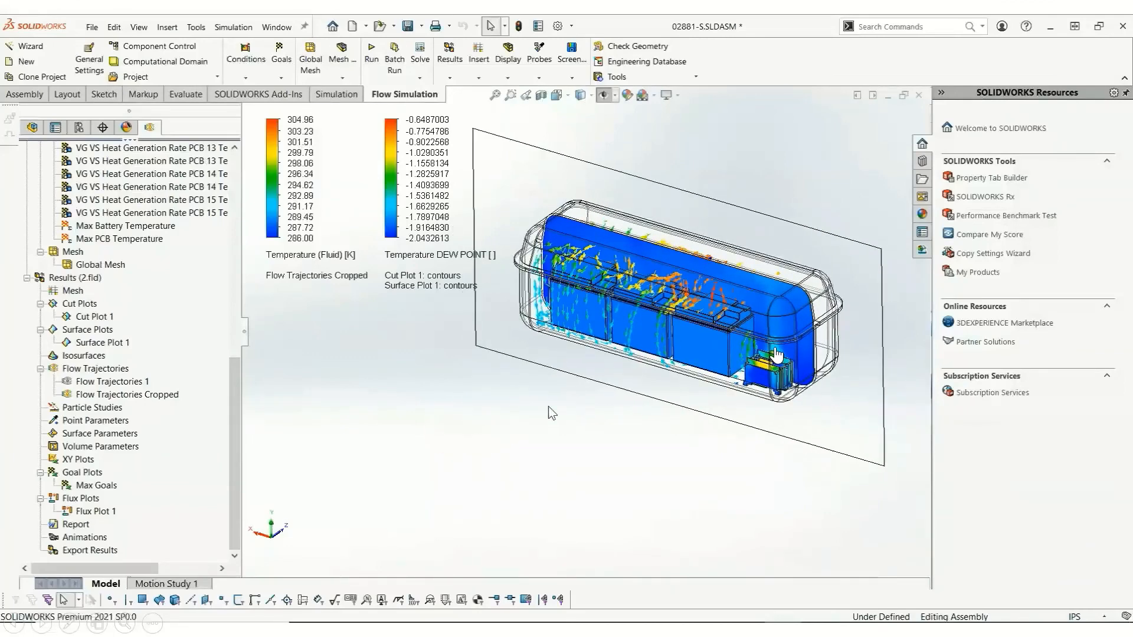
middle_drag(565, 426, 583, 429)
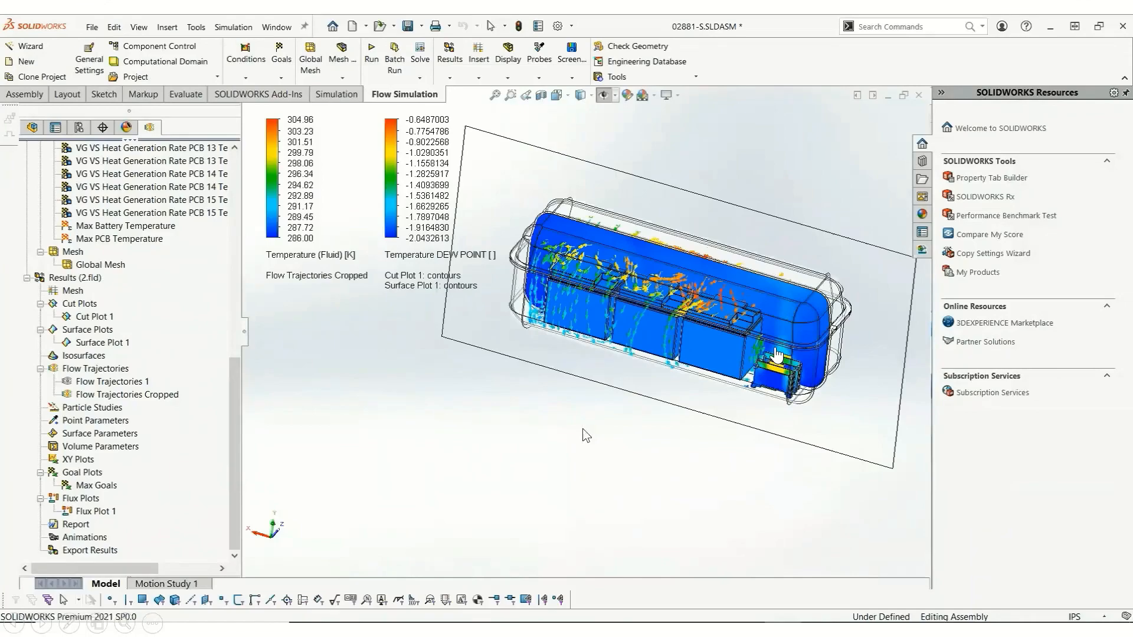